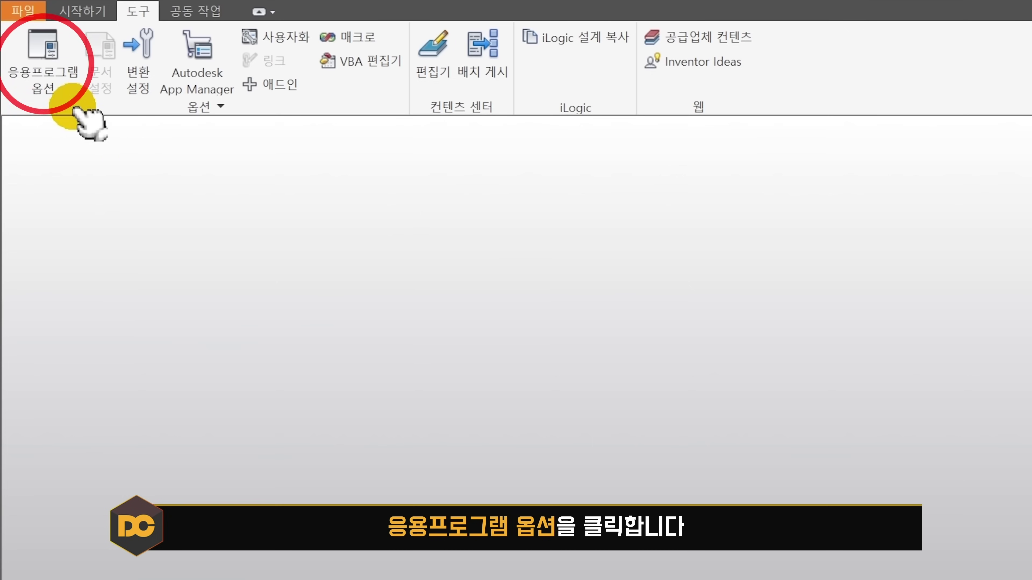
# - In the application options' general settings, set the text appearance size to 9 and the annotation scale (주석 축척) to 2.5
pyautogui.click(33, 47)
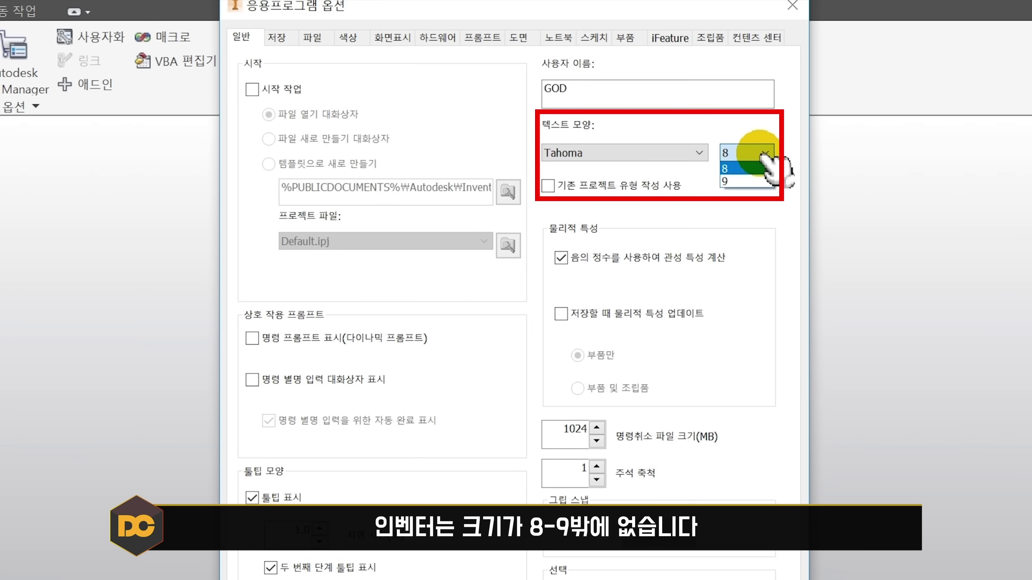
pyautogui.click(758, 182)
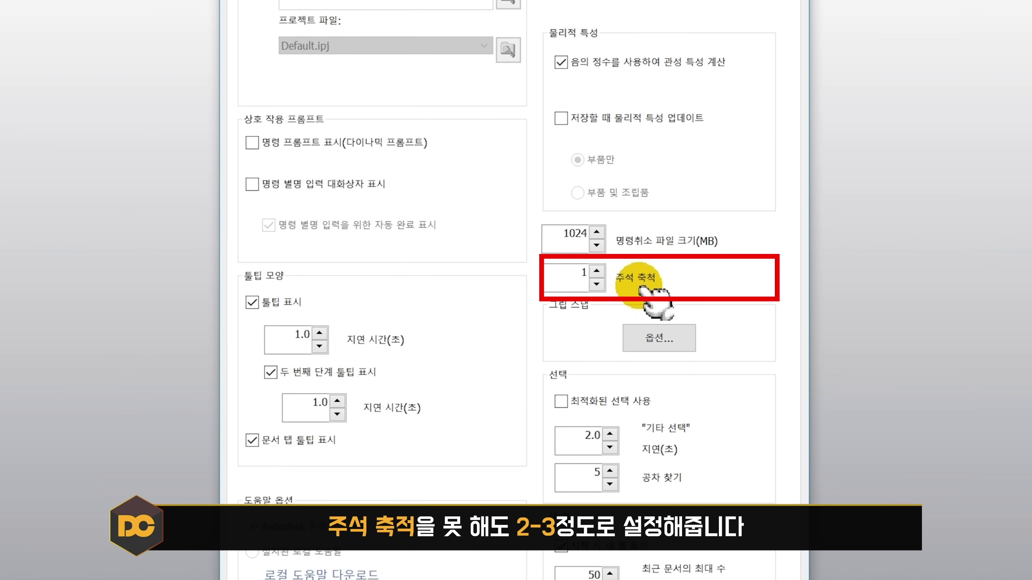
pyautogui.doubleClick(575, 276)
pyautogui.write('2')
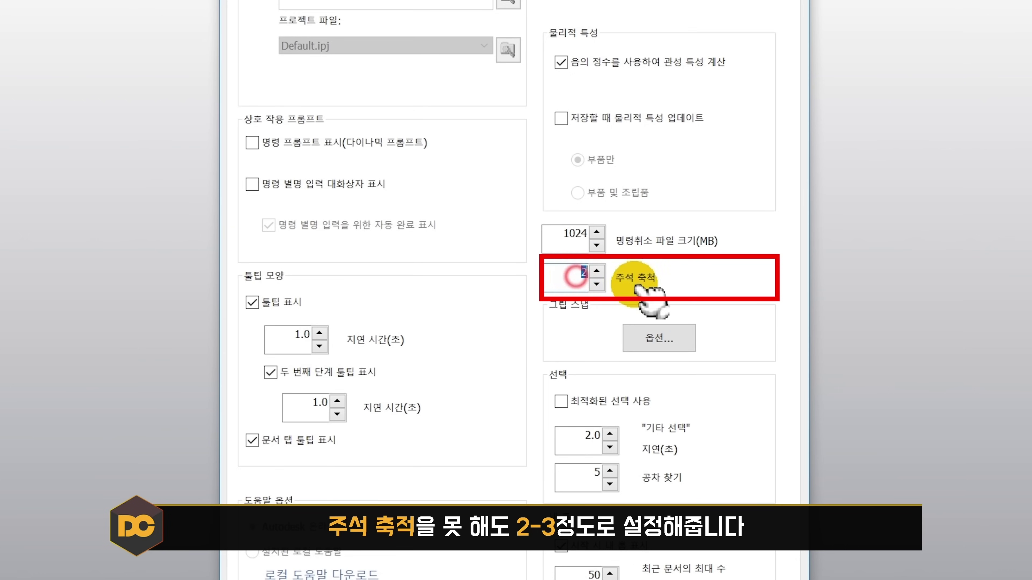
pyautogui.press('Up')
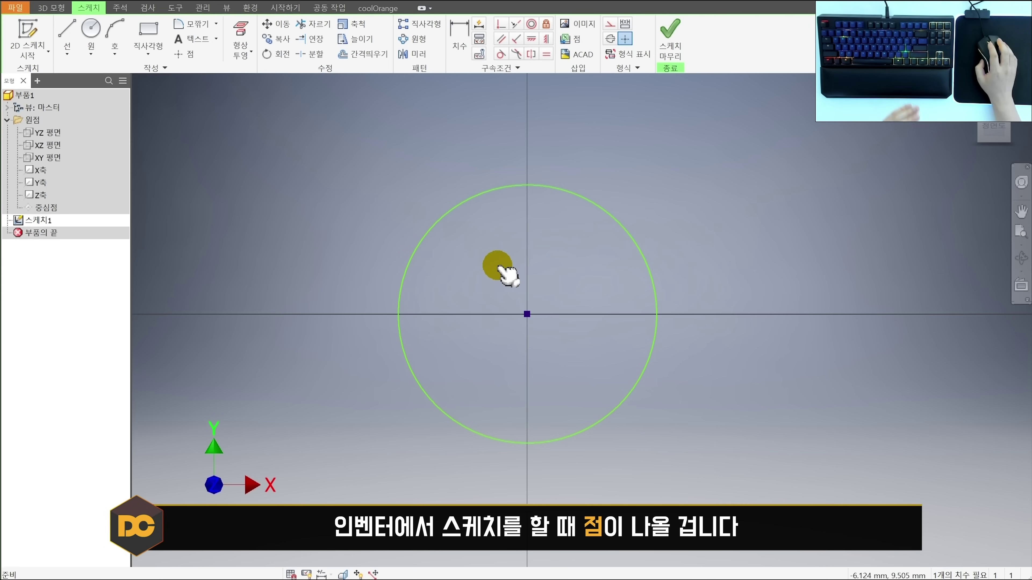
# - Draw a vertical sketch line from the circle's center point to the uppermost point on its circumference
pyautogui.click(69, 35)
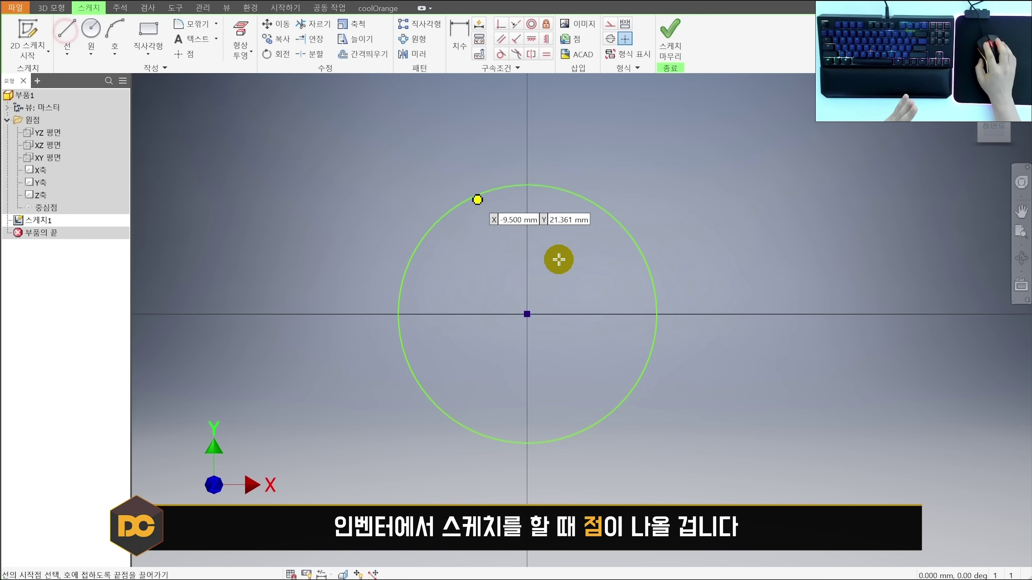
pyautogui.click(527, 314)
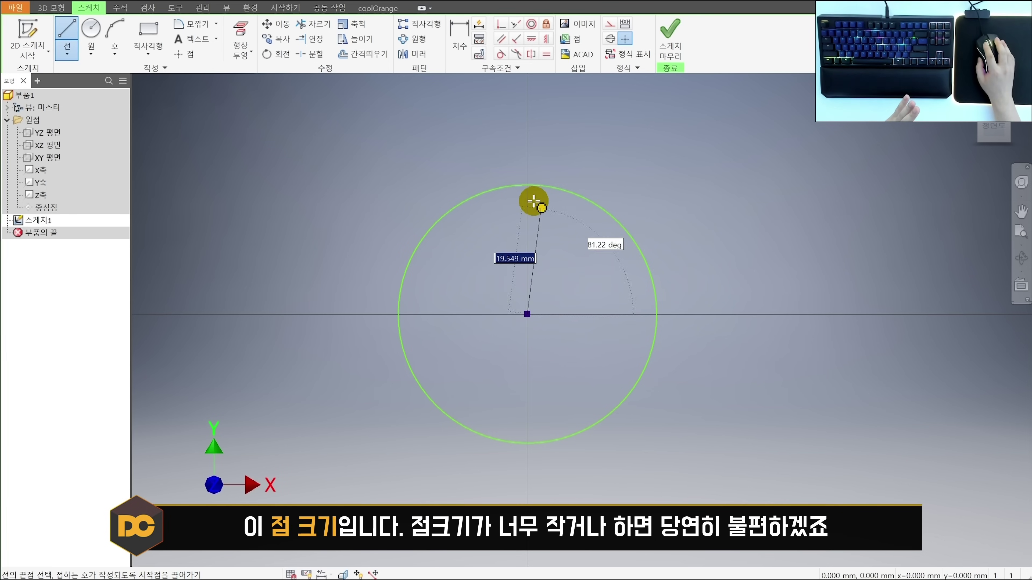
pyautogui.click(527, 185)
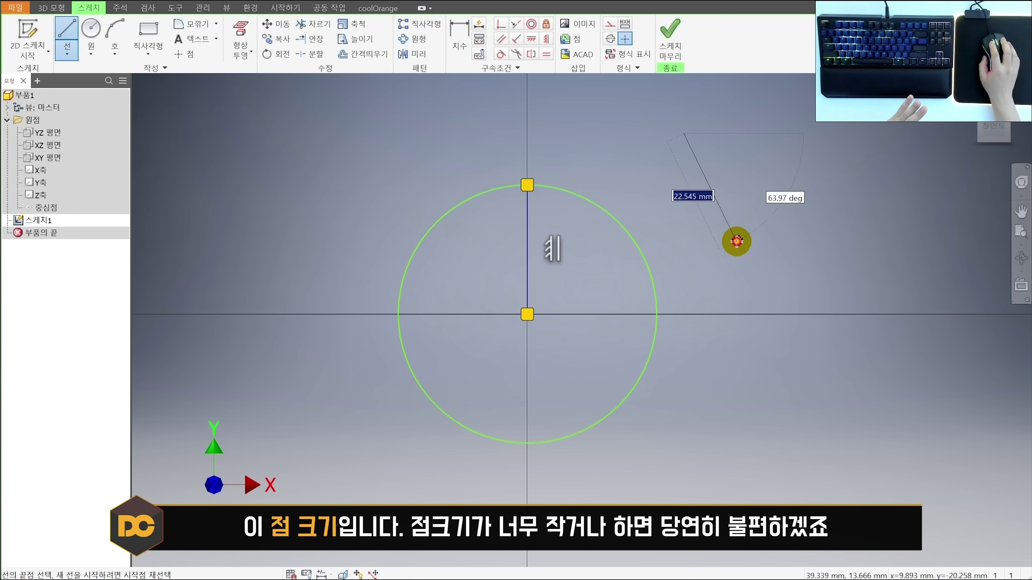
# - Sketch connected lines outside the circle's upper-right side, with the first segment about 22.5 mm long
pyautogui.click(735, 241)
pyautogui.click(807, 178)
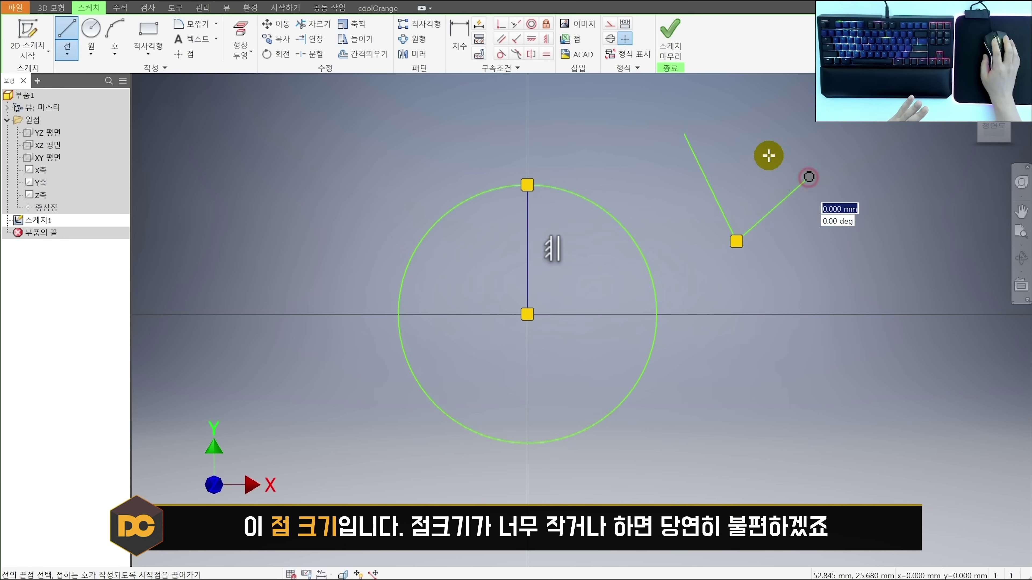
pyautogui.click(692, 136)
pyautogui.moveTo(737, 207); pyautogui.dragTo(684, 216, button='middle')
pyautogui.press('Escape')
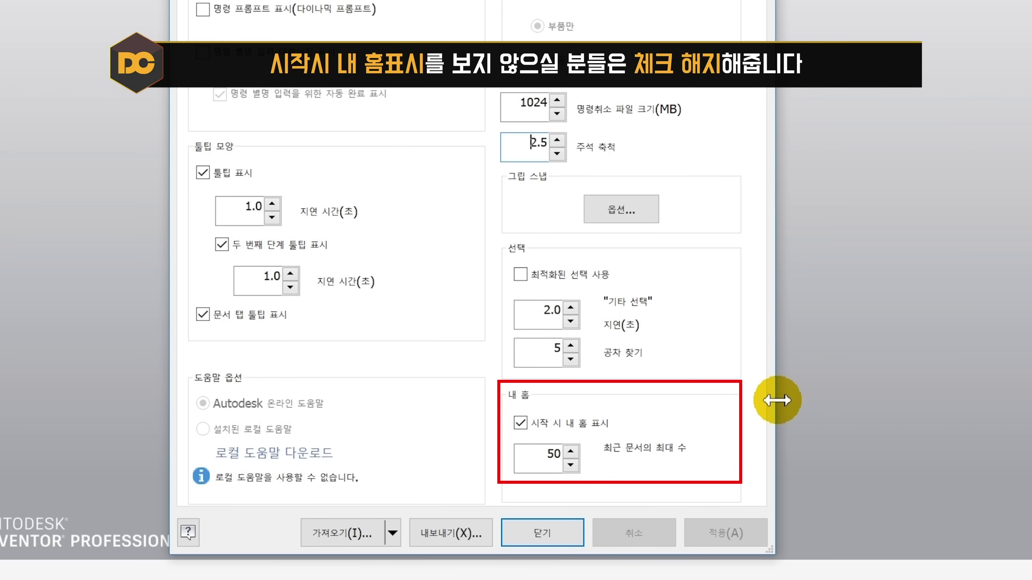
# - Disable showing My Home at startup (시작 시 내 홈 표시), set the maximum number of recent documents to 10, and apply the changes
pyautogui.click(524, 423)
pyautogui.doubleClick(534, 454)
pyautogui.write('10')
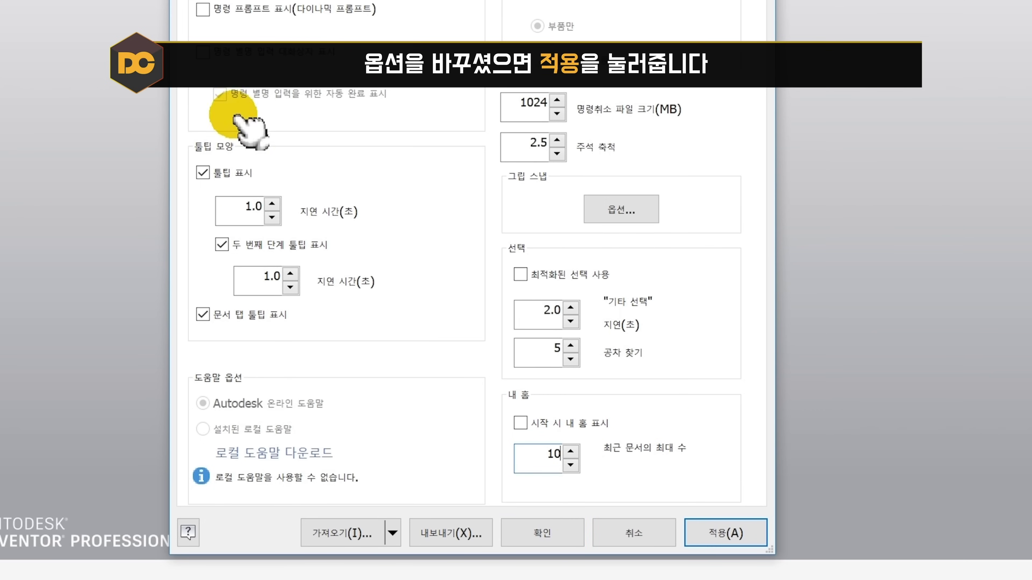
pyautogui.click(725, 532)
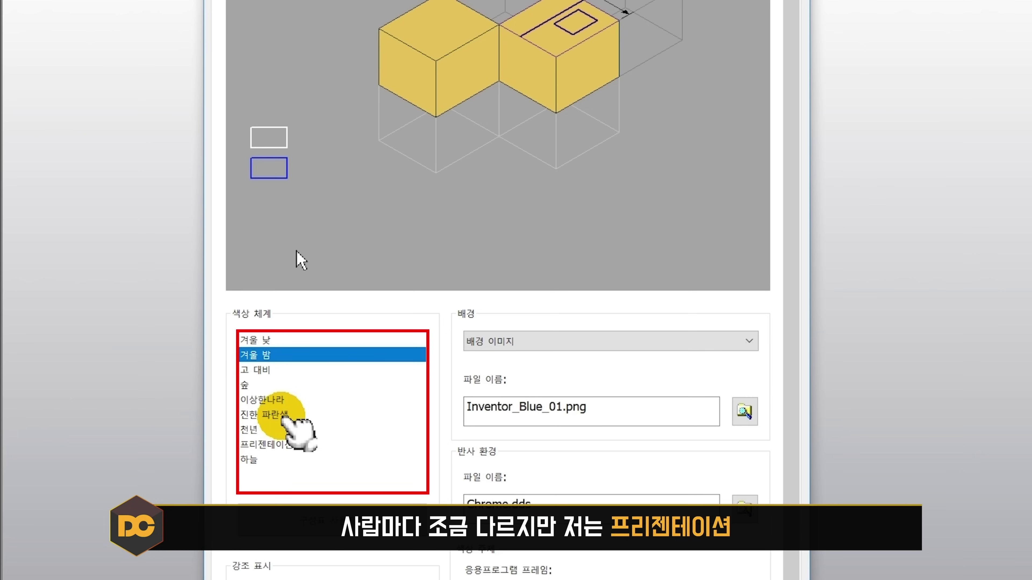
# - Change the application's color scheme (색상 체계) from 겨울 밤 to 프리젠테이션
pyautogui.press('Down')
pyautogui.press('Down')
pyautogui.press('Down')
pyautogui.press('Down')
pyautogui.press('Down')
pyautogui.press('Down')
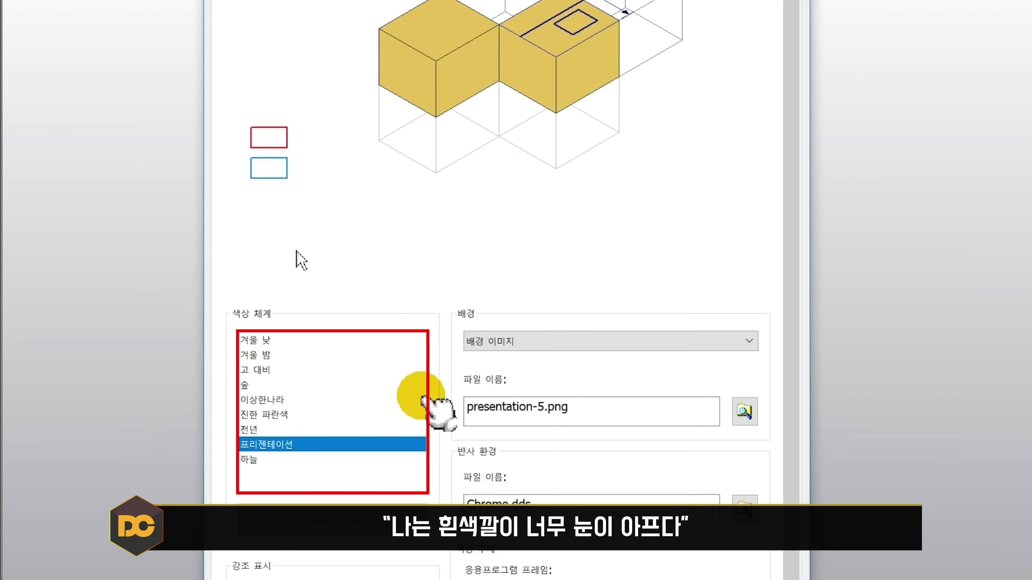
# - Preview the 하늘 and 고 대비 color schemes and return the selection to 프리젠테이션
pyautogui.press('Down')
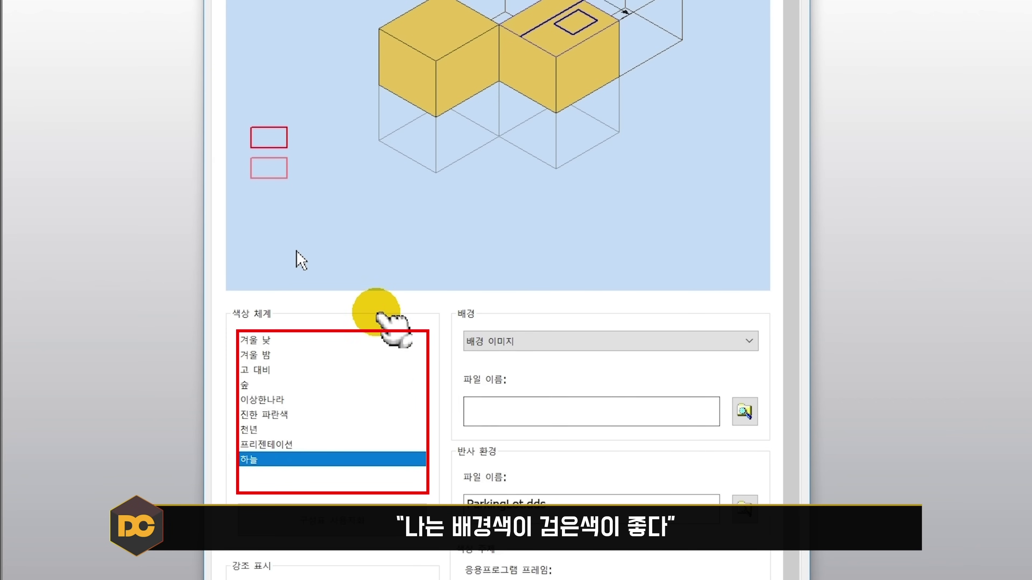
pyautogui.click(278, 370)
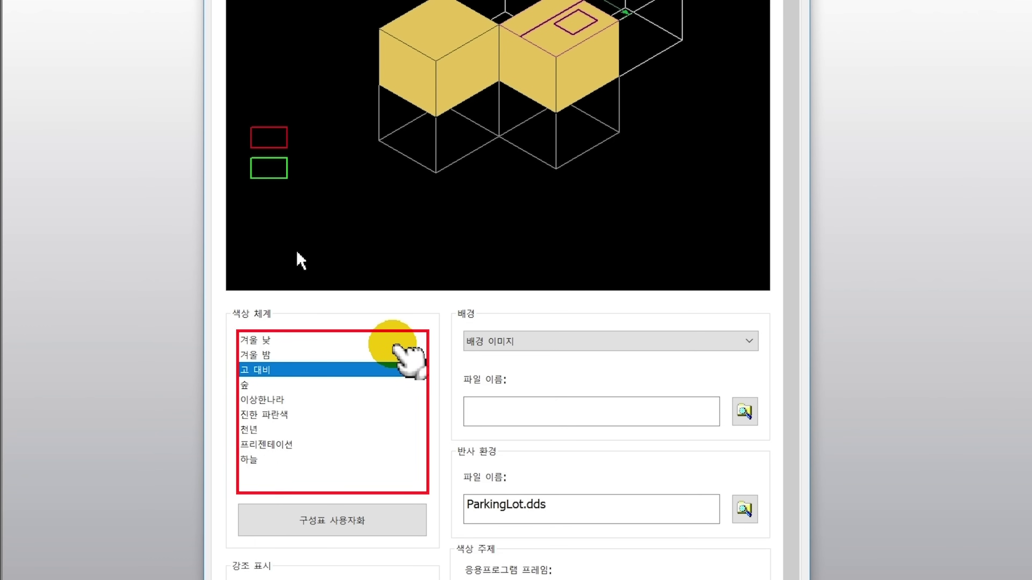
pyautogui.click(289, 447)
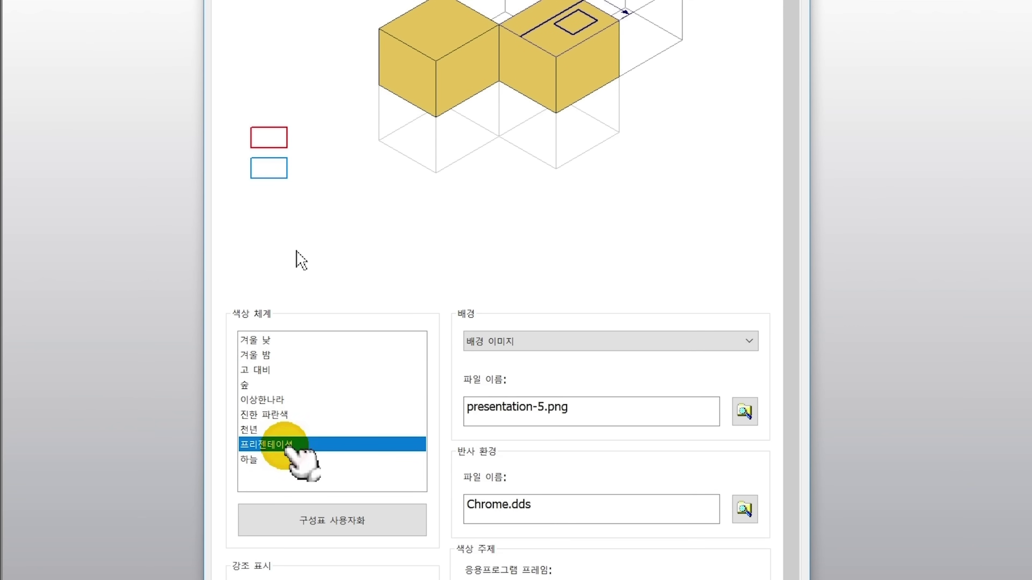
# - Preview the gradient (그라데이션) and background image (배경 이미지) options and set the background to 1 색상
pyautogui.click(487, 342)
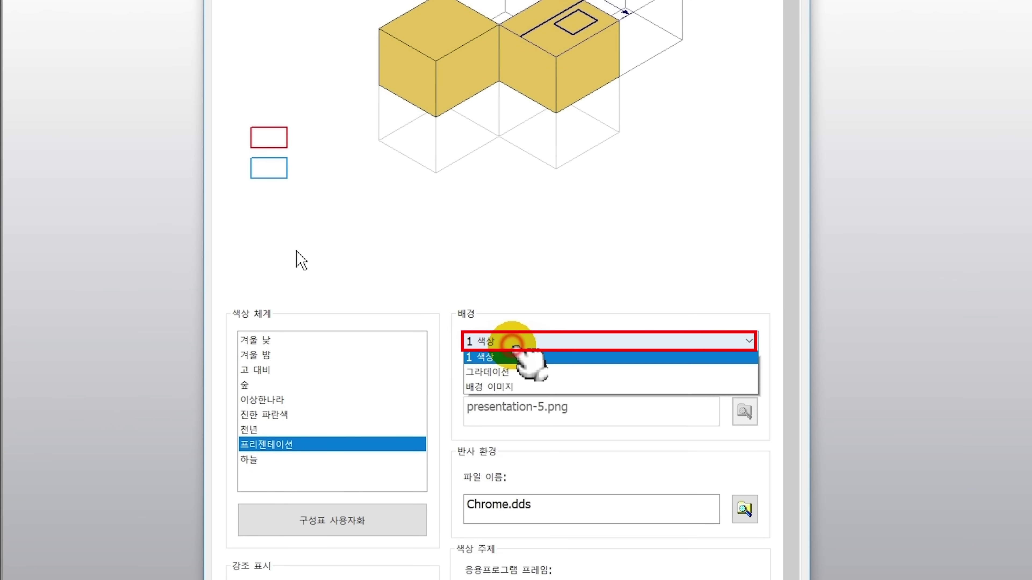
pyautogui.click(504, 374)
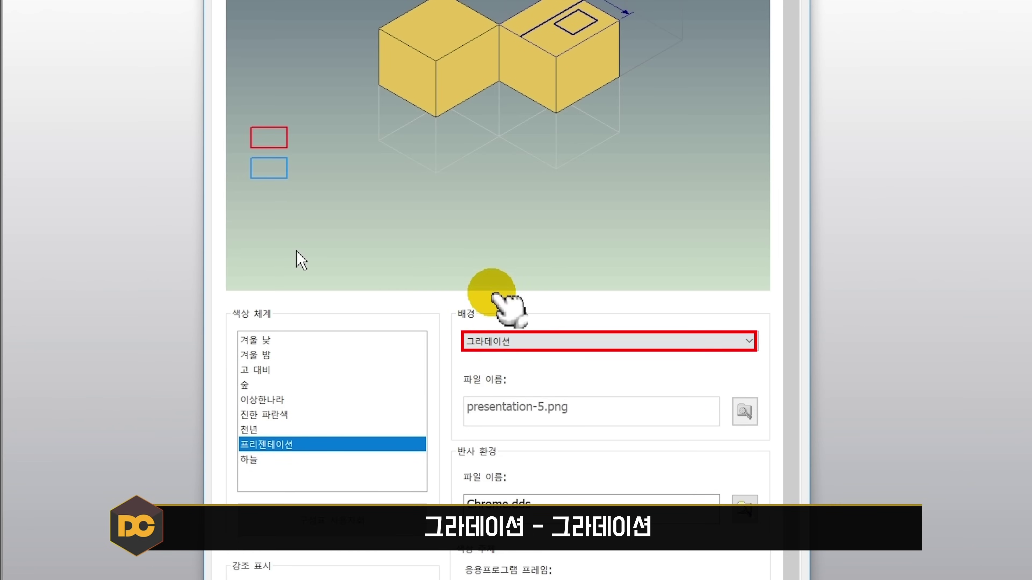
pyautogui.click(512, 341)
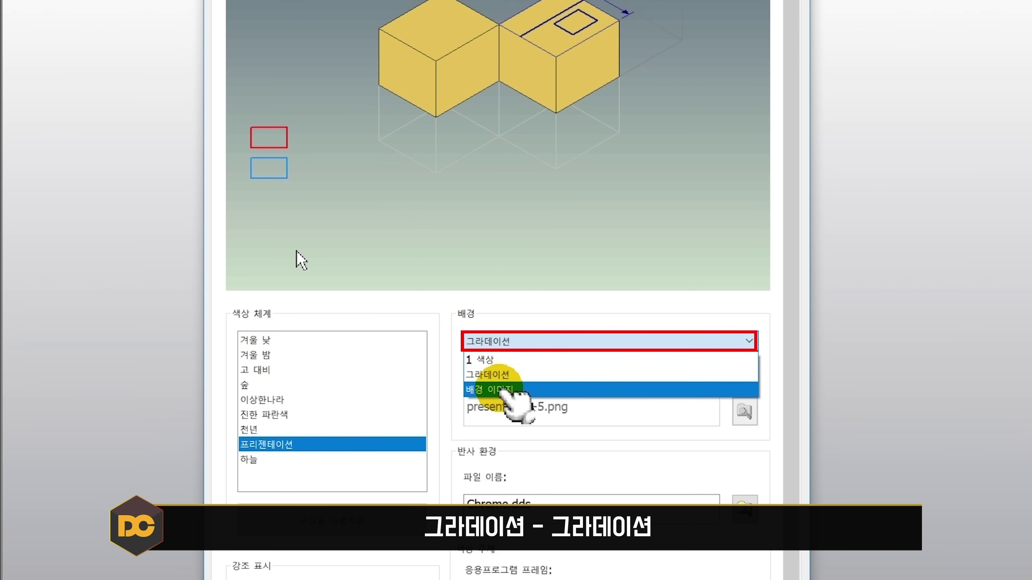
pyautogui.click(513, 391)
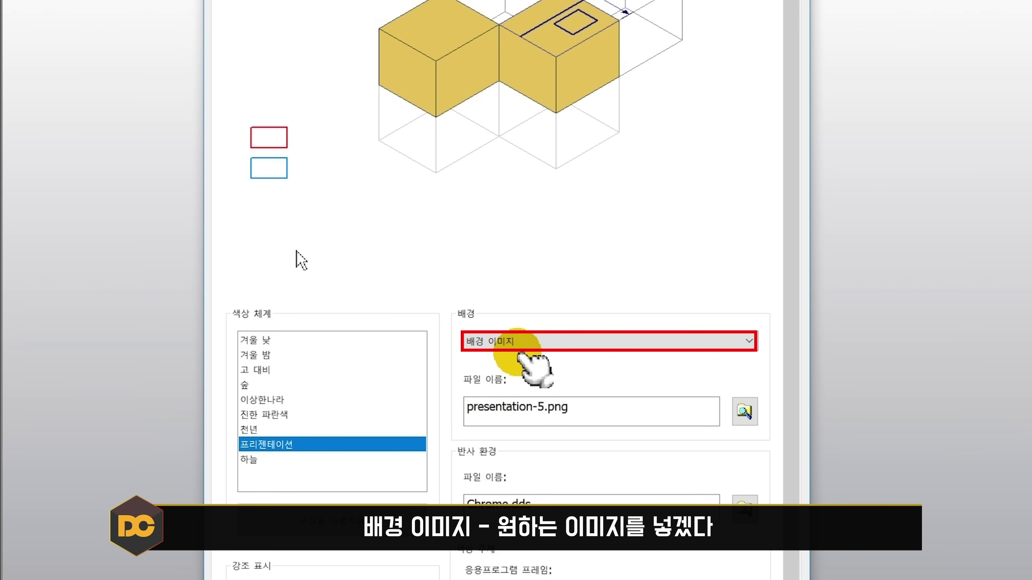
pyautogui.click(522, 341)
pyautogui.click(524, 358)
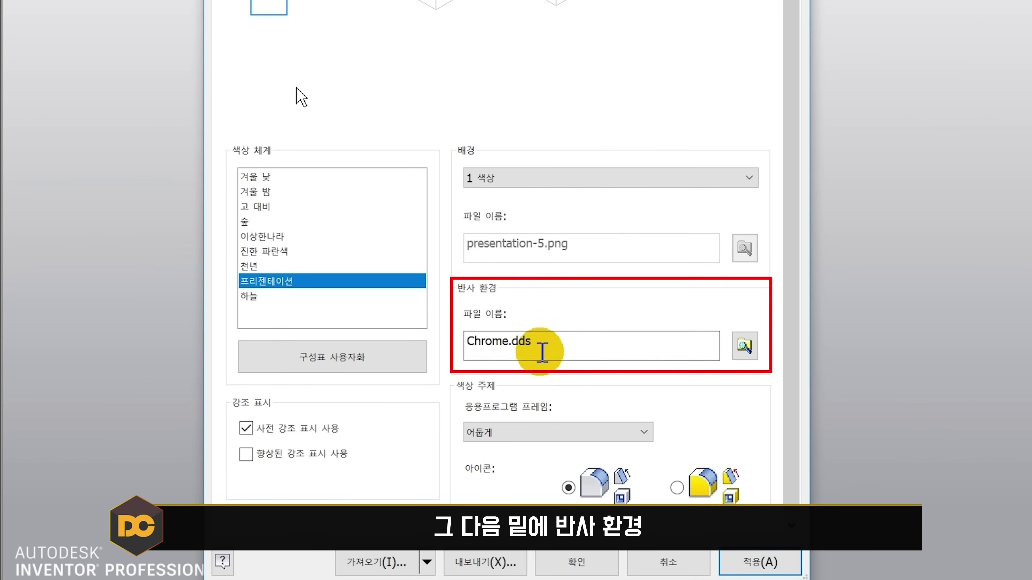
# - Replace the reflection environment (반사 환경) image with GalileoTomb.dds from the Textures folder
pyautogui.click(744, 345)
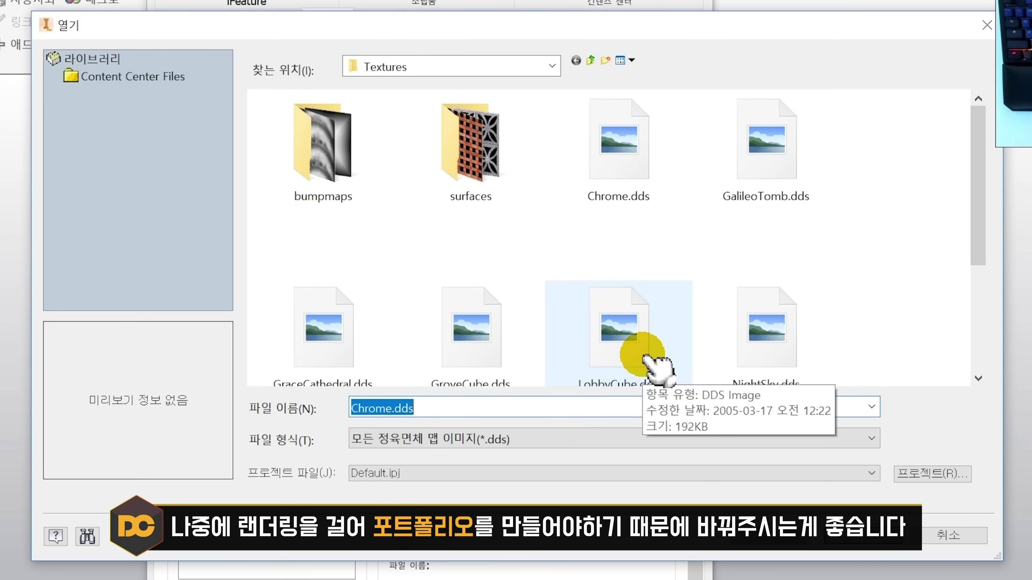
pyautogui.click(749, 190)
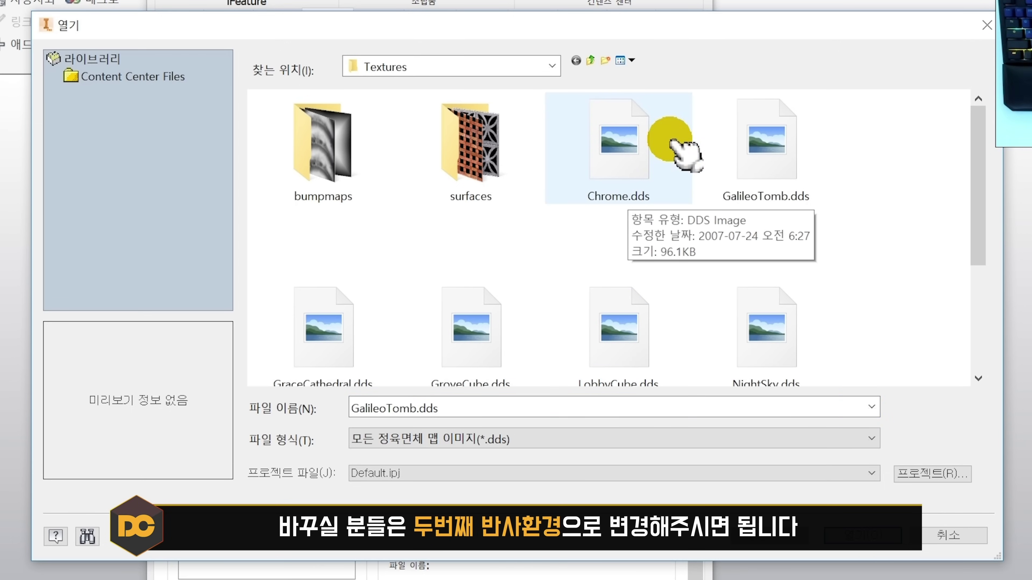
pyautogui.click(726, 140)
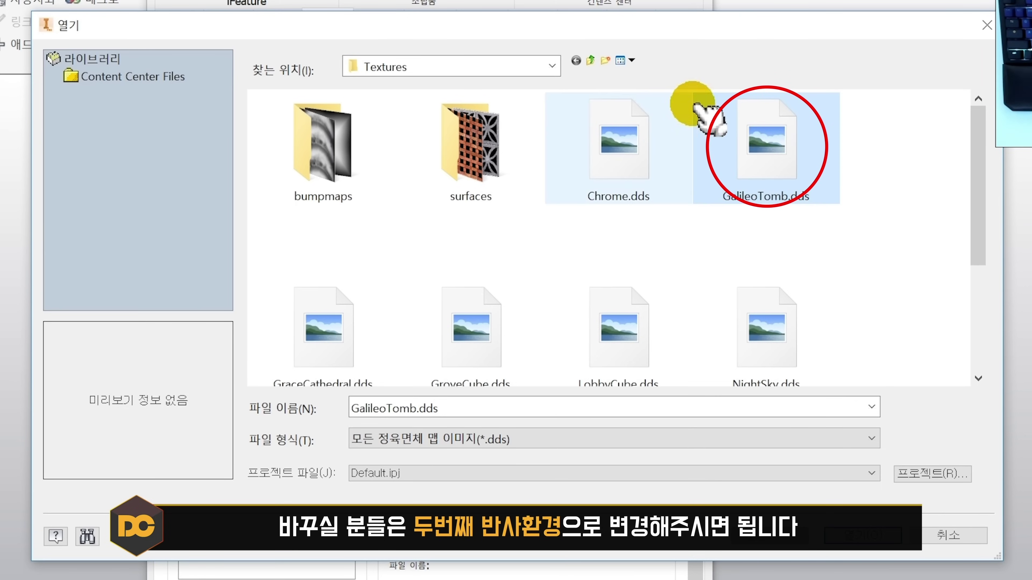
pyautogui.click(869, 536)
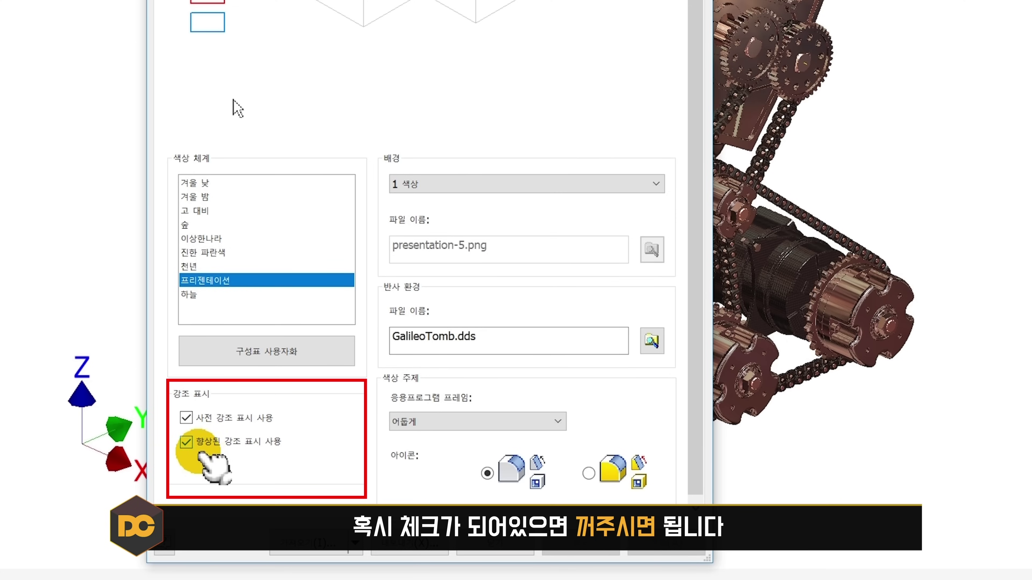
# - Toggle enhanced highlighting (향상된 강조 표시 사용) off and on, and examine how it highlights the V8 engine's parts
pyautogui.click(187, 443)
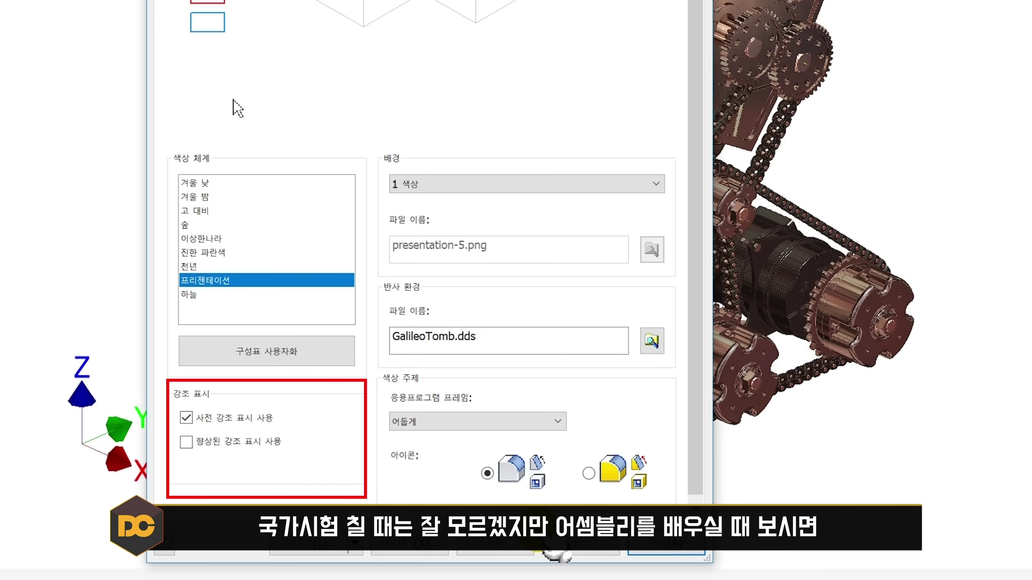
pyautogui.click(256, 443)
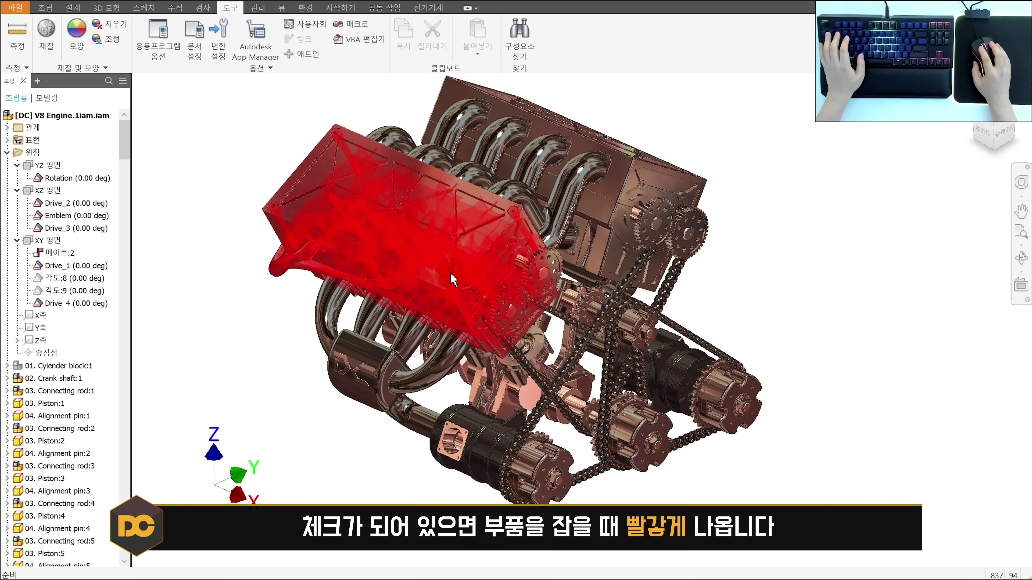
pyautogui.click(515, 335)
pyautogui.moveTo(515, 335); pyautogui.dragTo(546, 214)
pyautogui.scroll(5, 430, 223)
pyautogui.scroll(-5, 559, 246)
pyautogui.moveTo(560, 247)
pyautogui.keyDown('shift'); pyautogui.mouseDown(button='middle')
pyautogui.moveTo(568, 264)
pyautogui.moveTo(553, 261)
pyautogui.mouseUp(button='middle'); pyautogui.keyUp('shift')
pyautogui.click(295, 161)
# - Turn off enhanced highlighting (향상된 강조 표시 사용) in the application options and return the engine to its home view
pyautogui.click(154, 51)
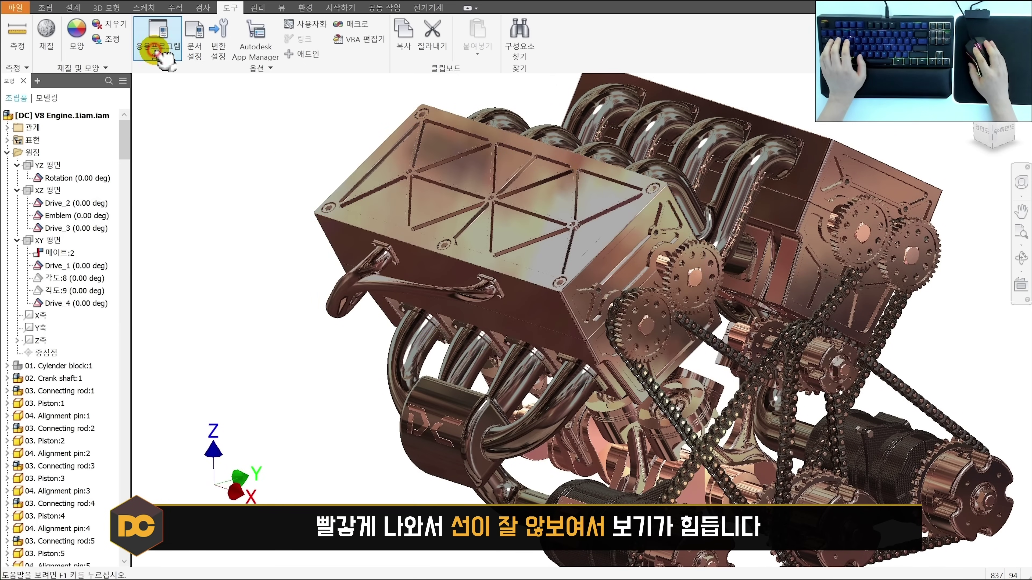
pyautogui.click(282, 483)
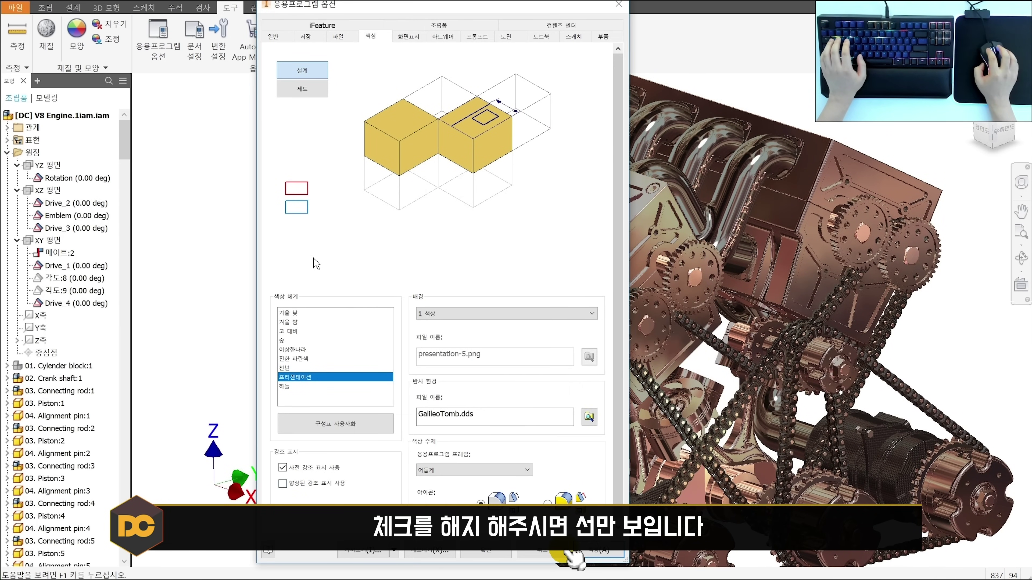
pyautogui.click(486, 552)
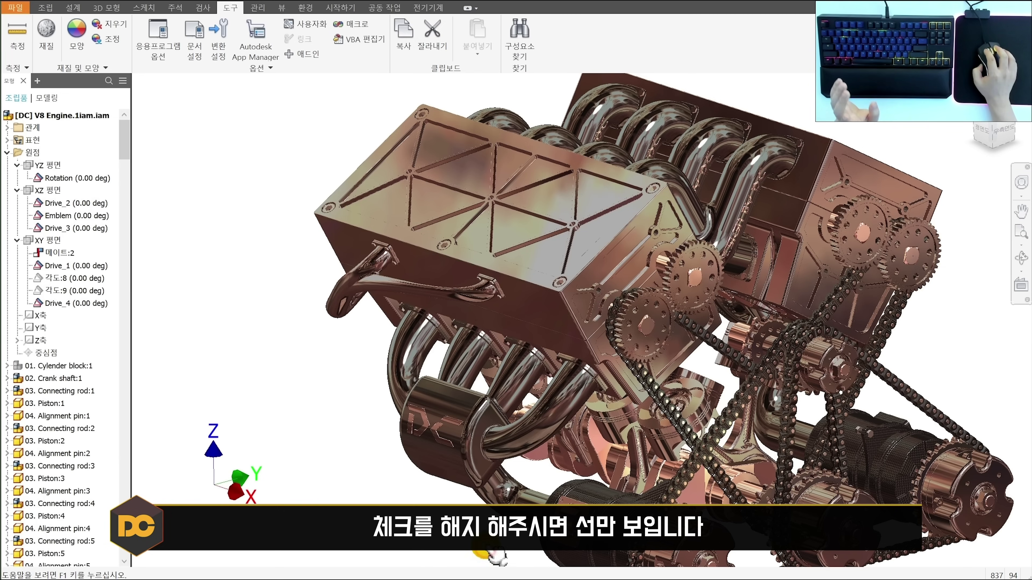
pyautogui.keyDown('shift'); pyautogui.moveTo(544, 299); pyautogui.dragTo(542, 367, button='middle'); pyautogui.keyUp('shift')
pyautogui.press('F6')
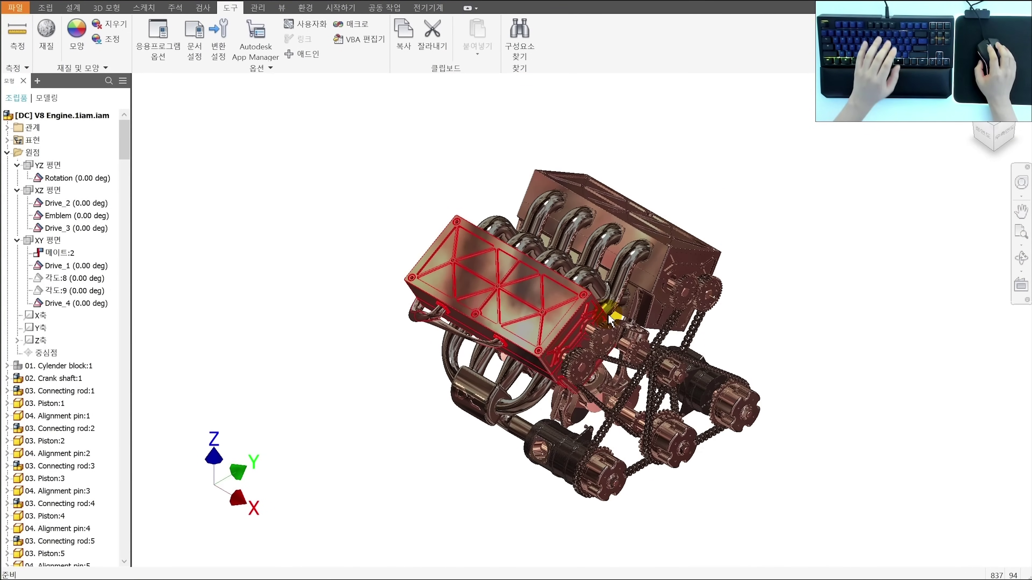
# - In the application options' display appearance settings, set the initial visual style (비주얼 스타일) to 모서리로 음영처리 and confirm
pyautogui.click(158, 38)
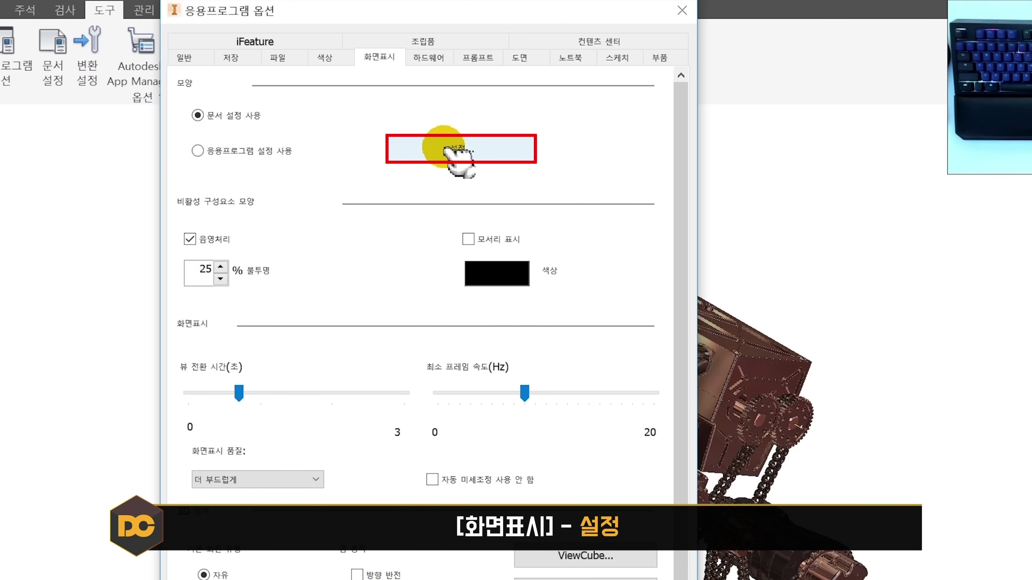
pyautogui.click(458, 154)
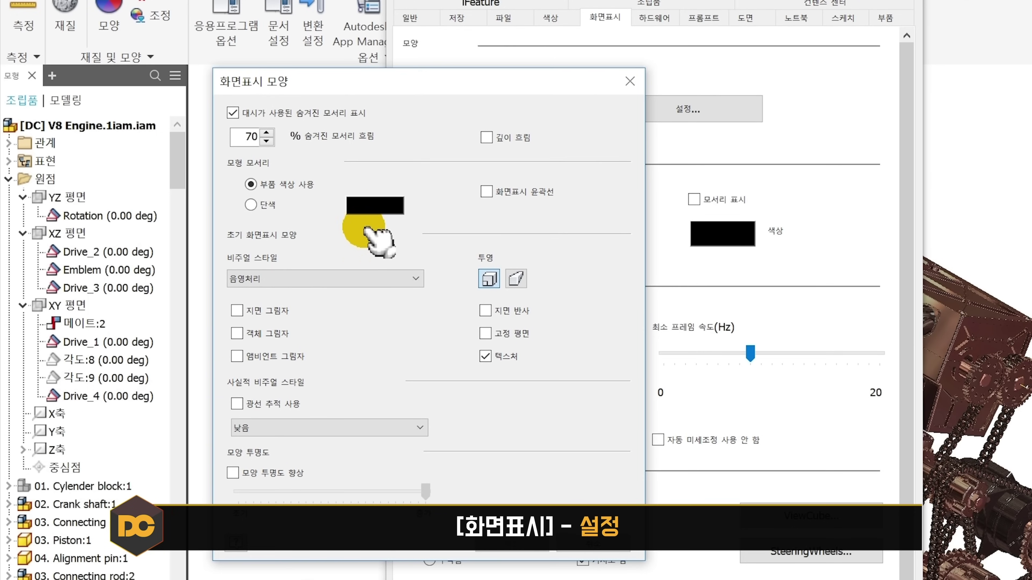
pyautogui.click(318, 280)
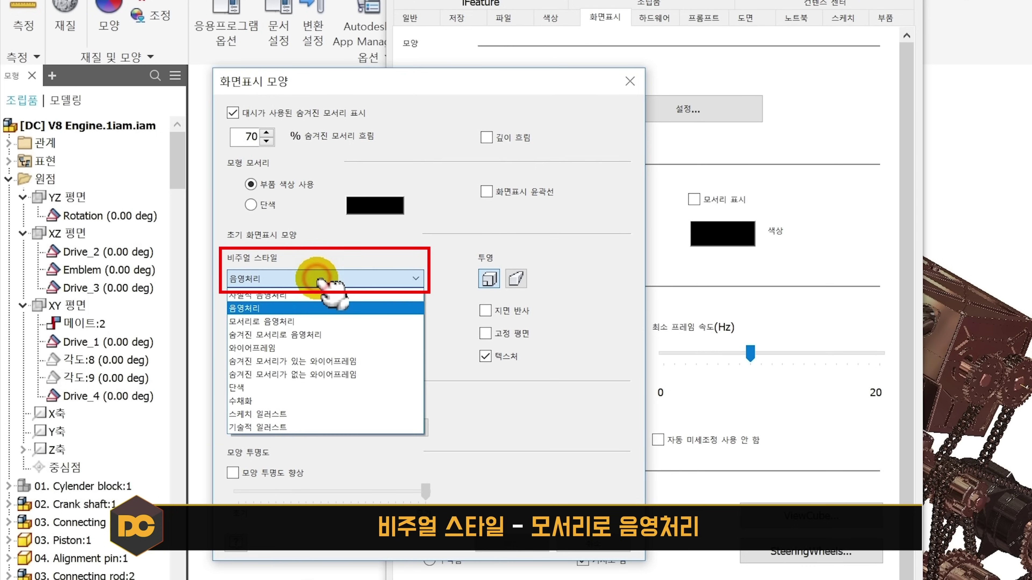
pyautogui.click(321, 321)
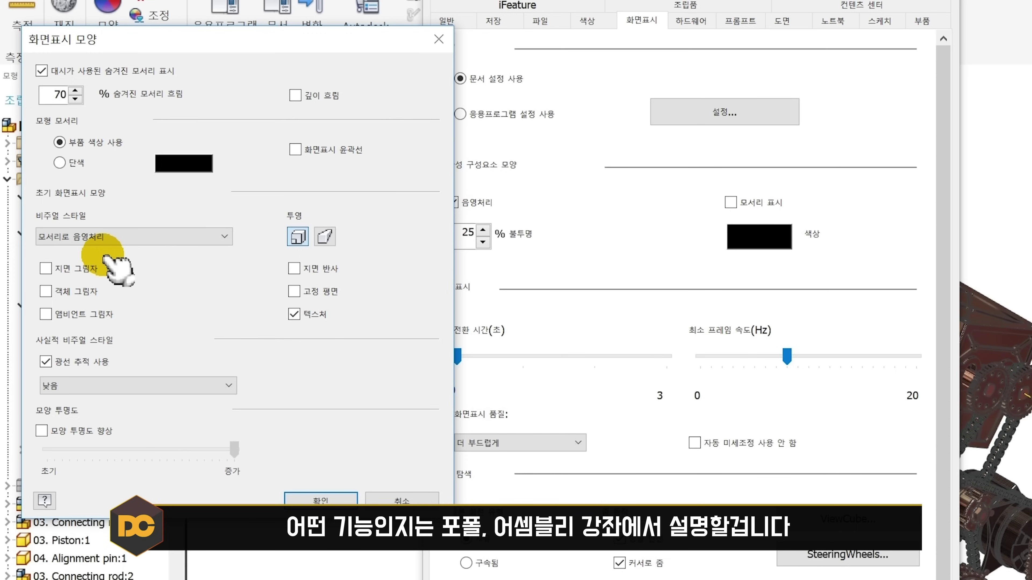
pyautogui.click(323, 500)
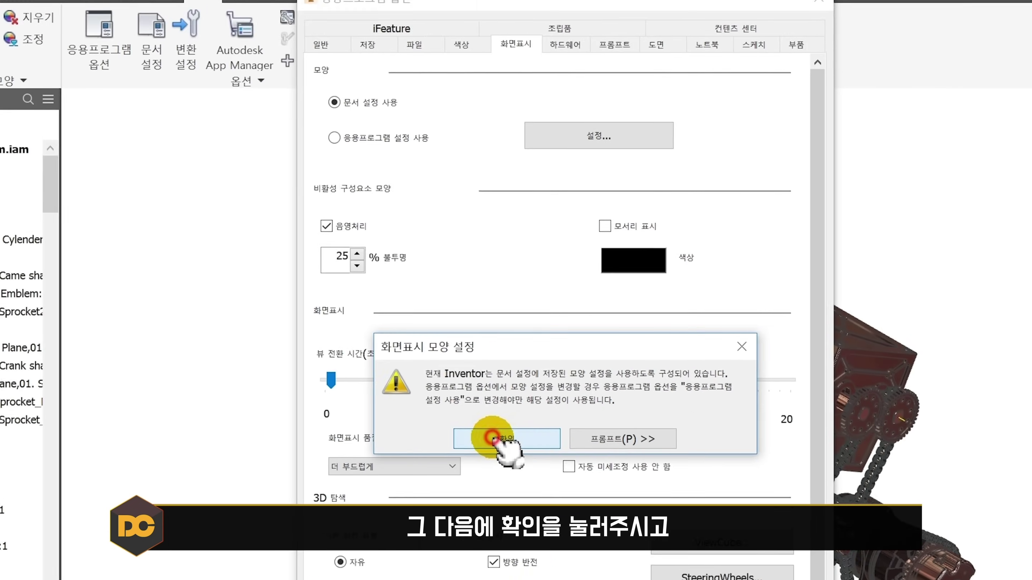
# - Try switching the display appearance source between document settings (문서 설정 사용) and application settings (응용프로그램 설정 사용)
pyautogui.click(620, 268)
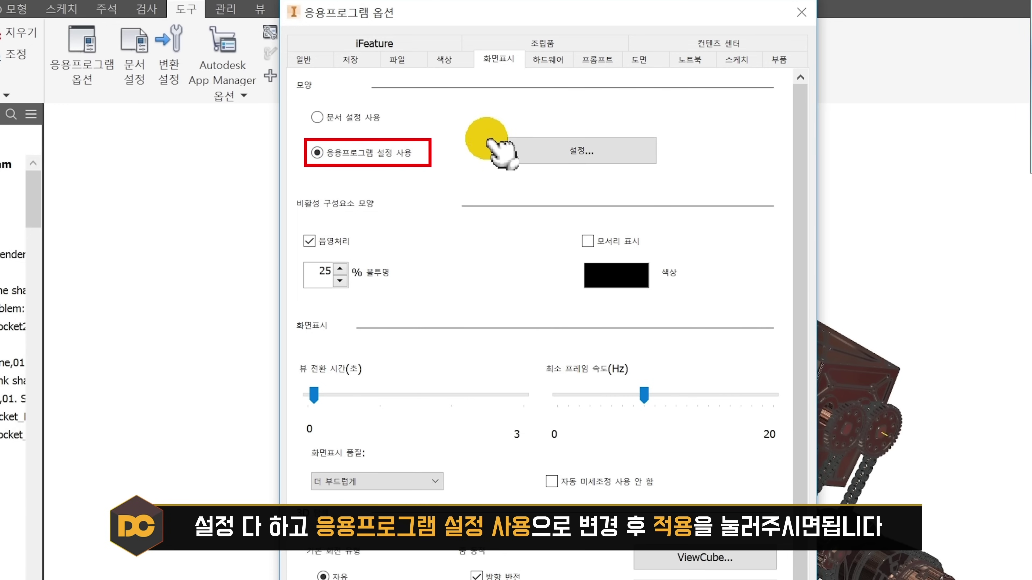
pyautogui.click(314, 117)
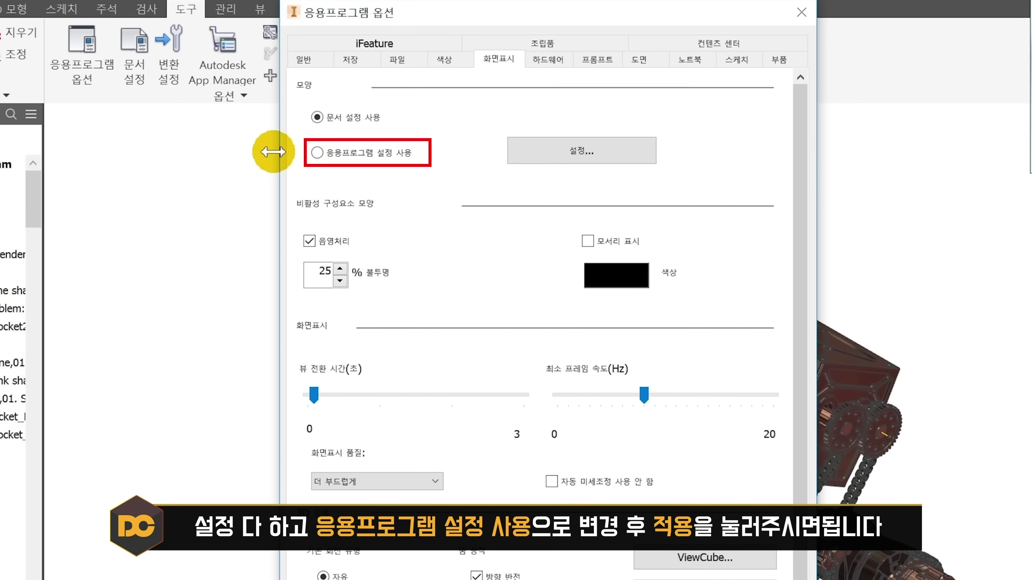
pyautogui.click(317, 153)
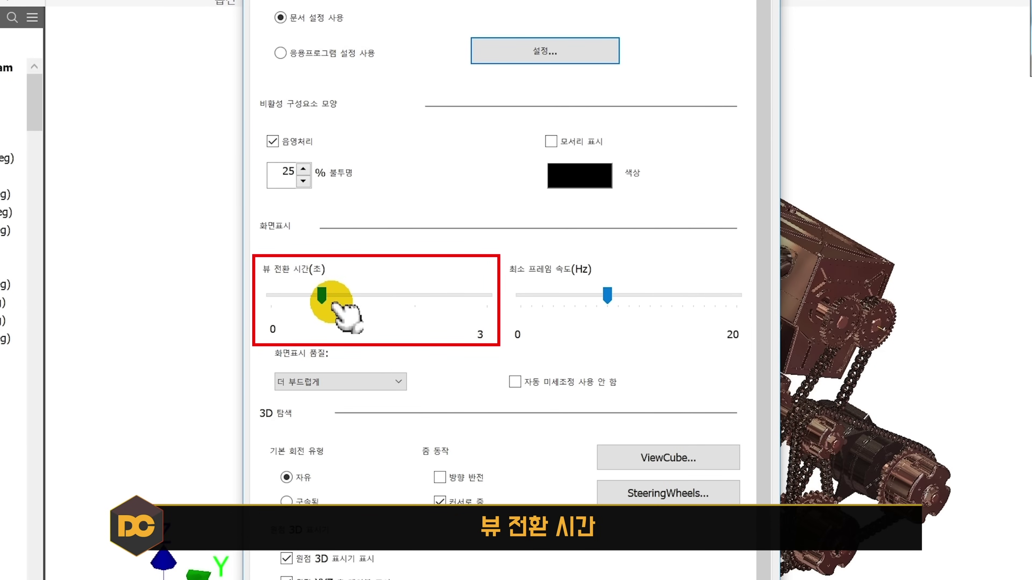
# - Lengthen the view transition time (뷰 전환 시간) and test it by switching the V8 engine between its home and previous views
pyautogui.click(322, 297)
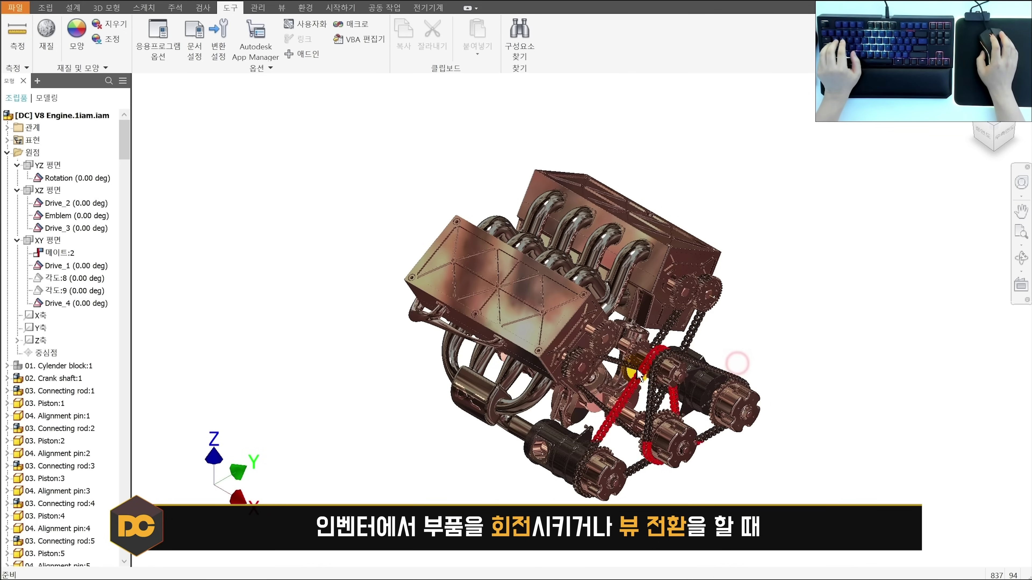
pyautogui.press('F6')
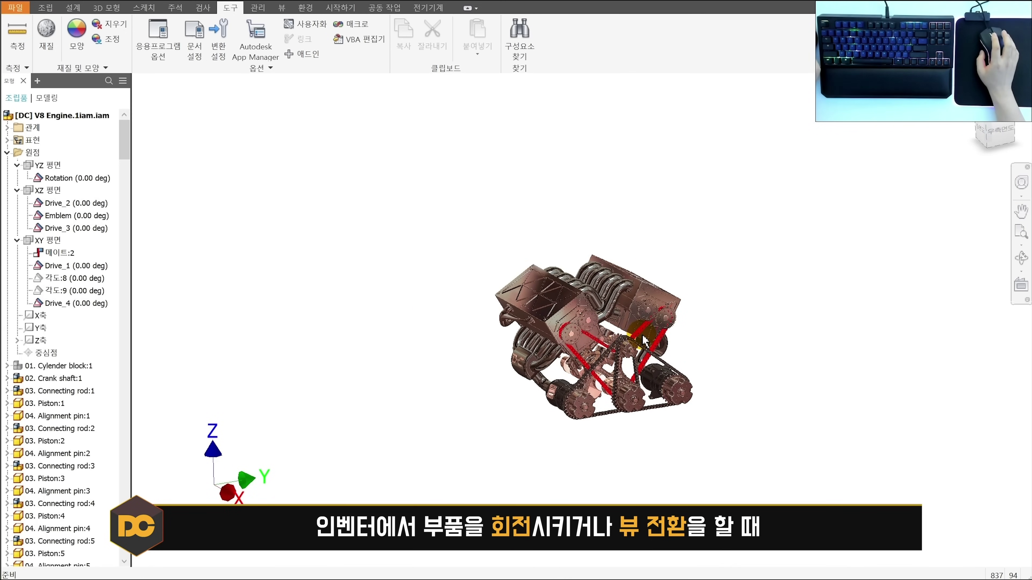
pyautogui.press('F5')
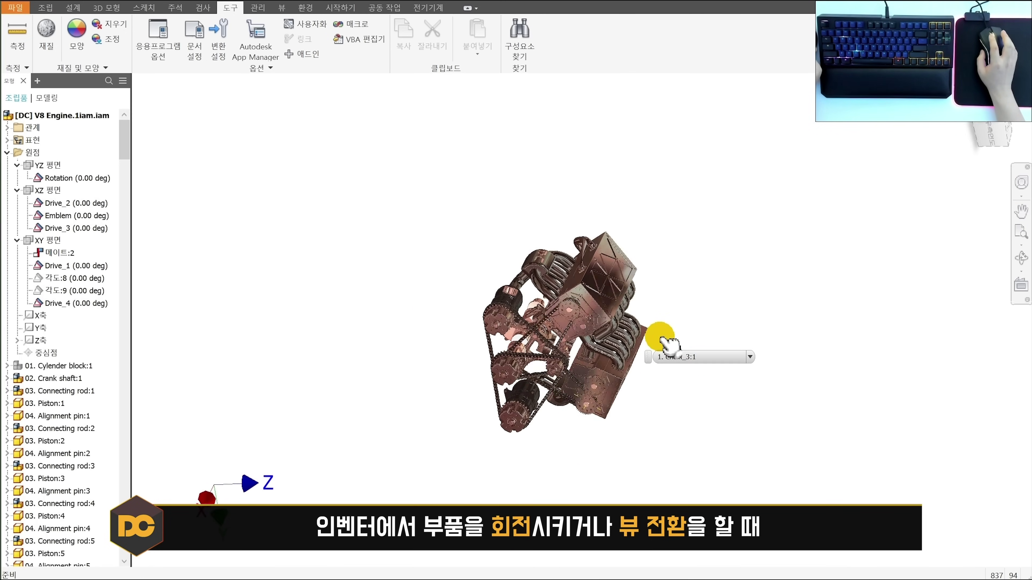
pyautogui.press('F5')
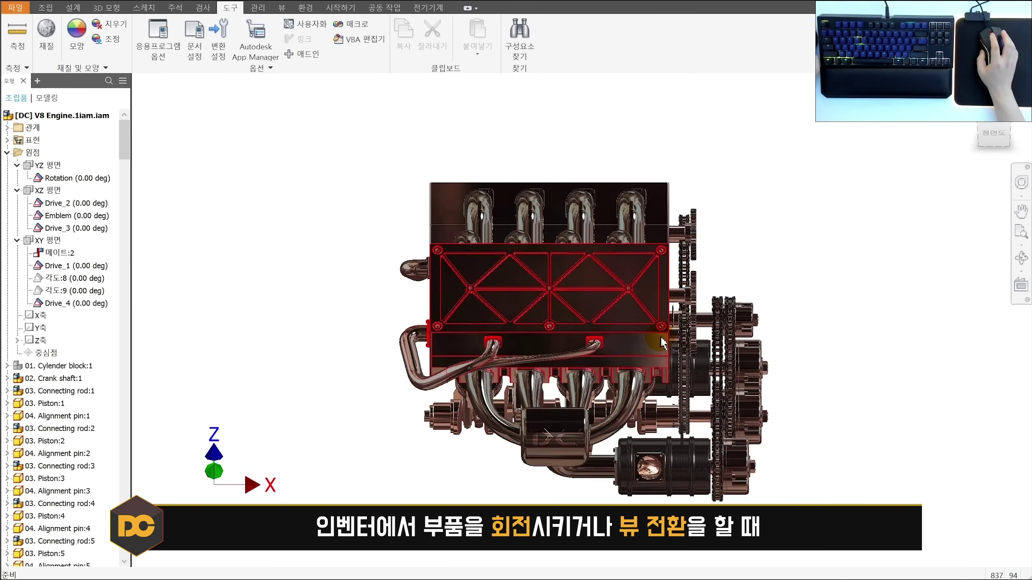
pyautogui.press('F5')
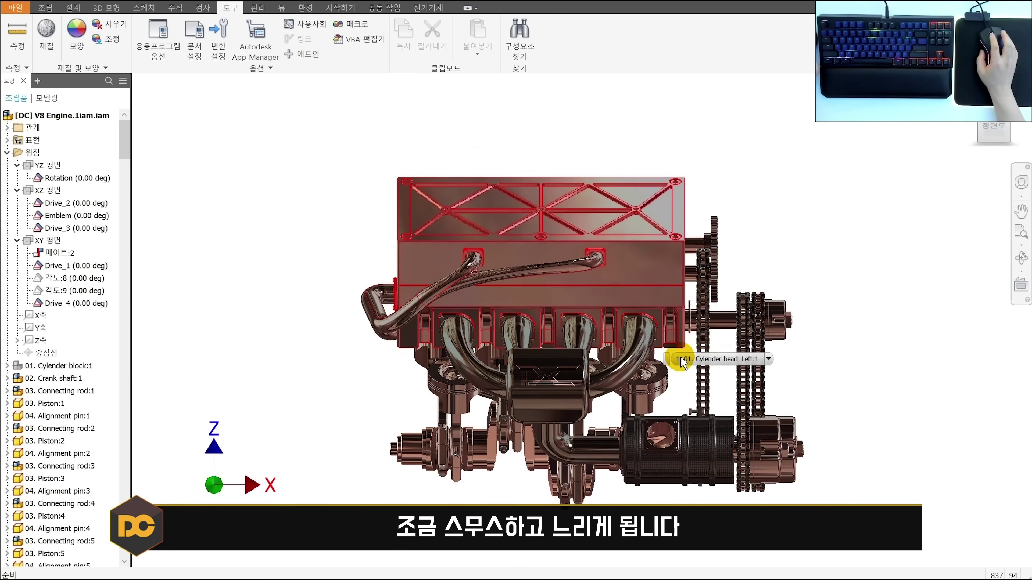
pyautogui.press('F5')
pyautogui.press('F5')
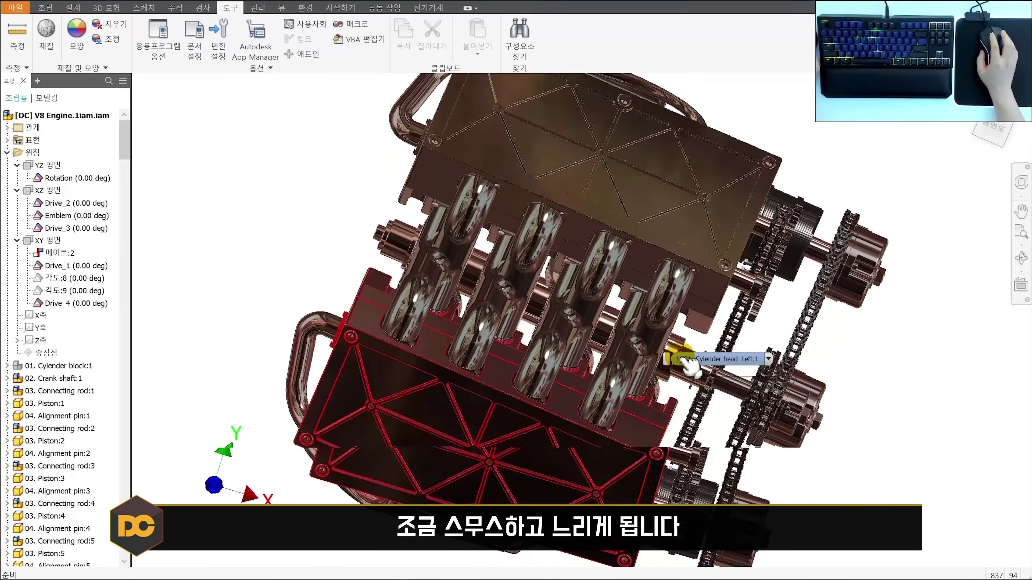
pyautogui.press('F5')
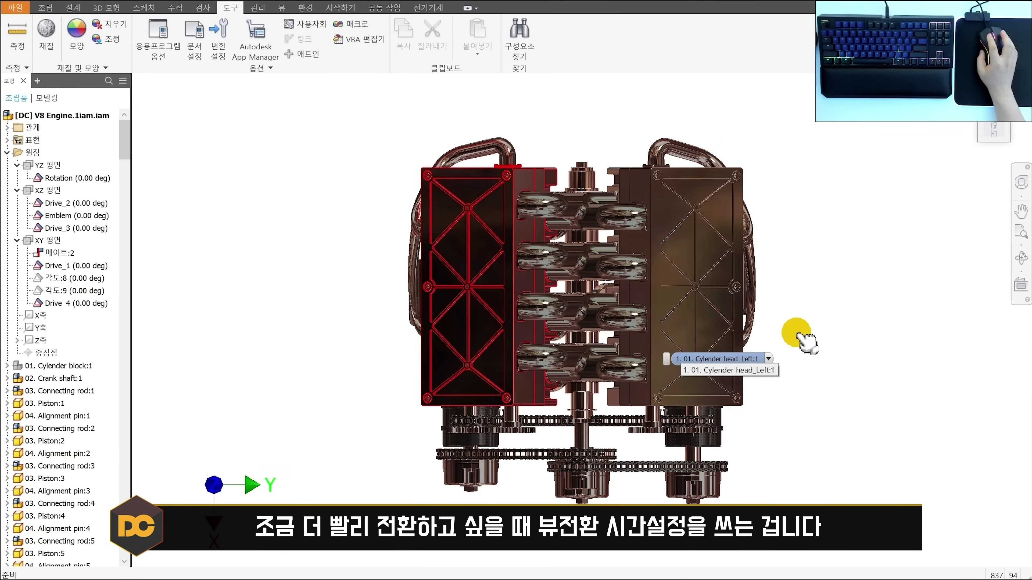
pyautogui.click(846, 324)
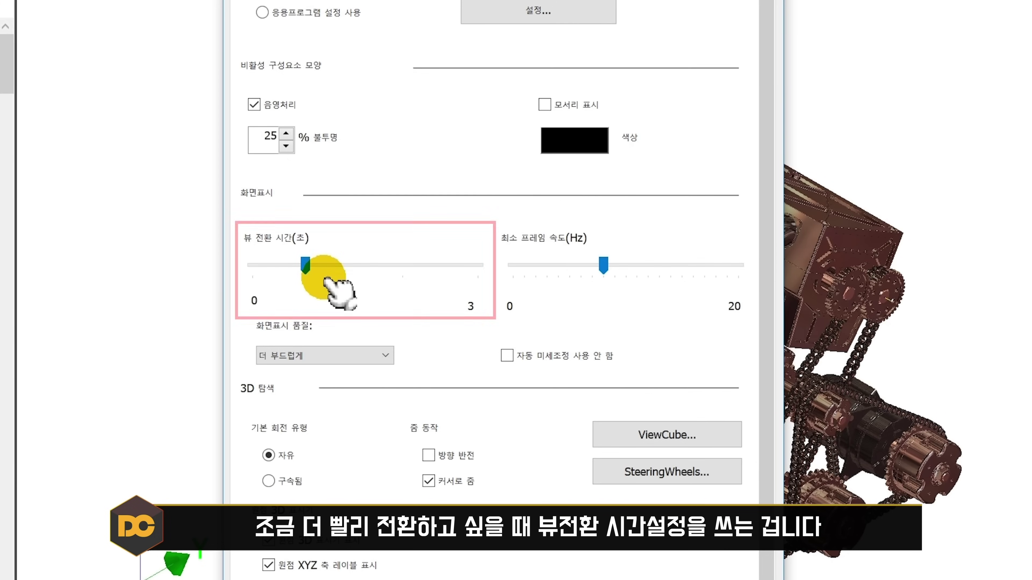
# - Set the view transition time (뷰 전환 시간) to about 0.08 seconds, test it by switching engine views, and return to the home view
pyautogui.moveTo(323, 271); pyautogui.dragTo(261, 273)
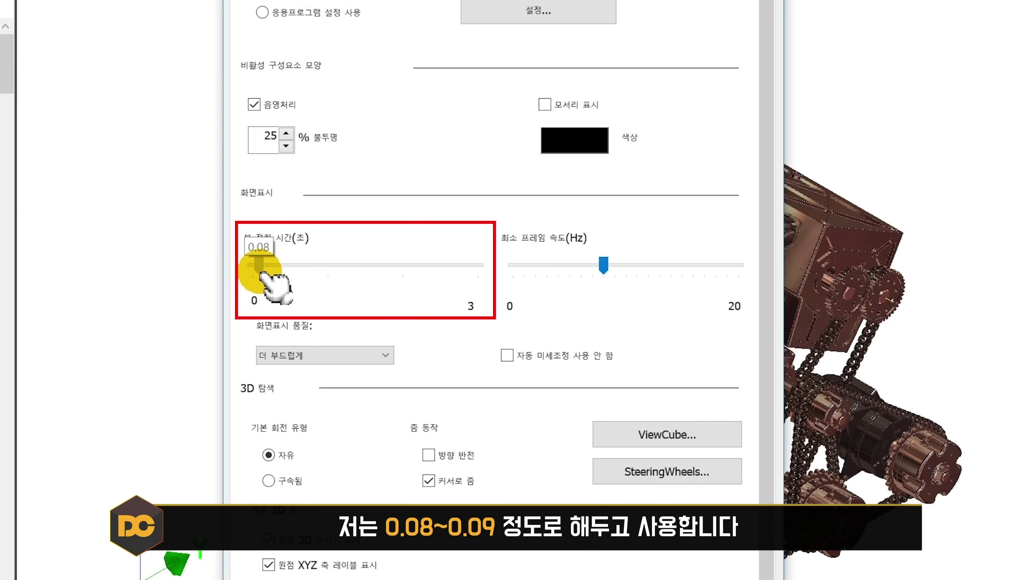
pyautogui.moveTo(262, 273); pyautogui.dragTo(262, 273)
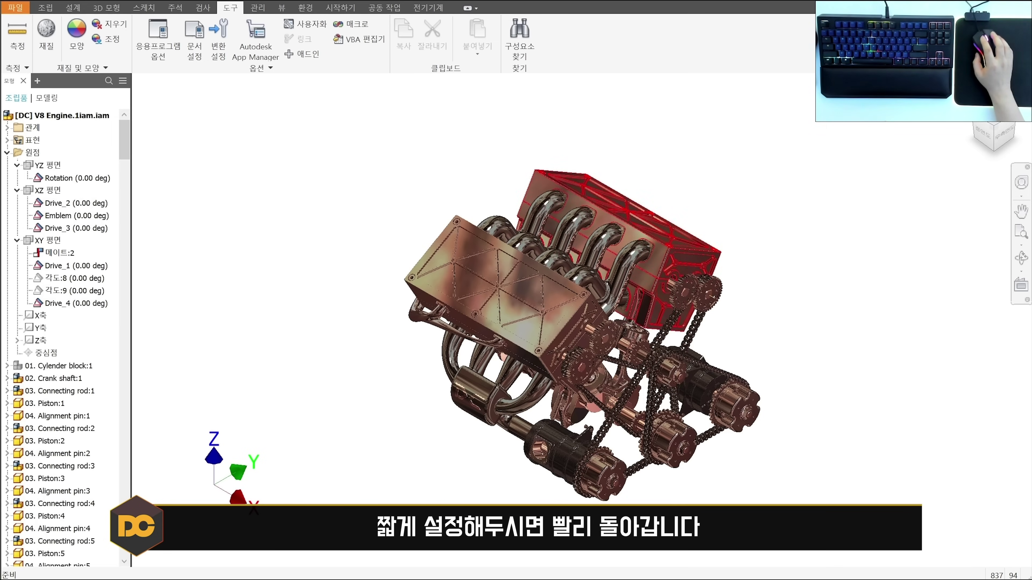
pyautogui.click(1005, 133)
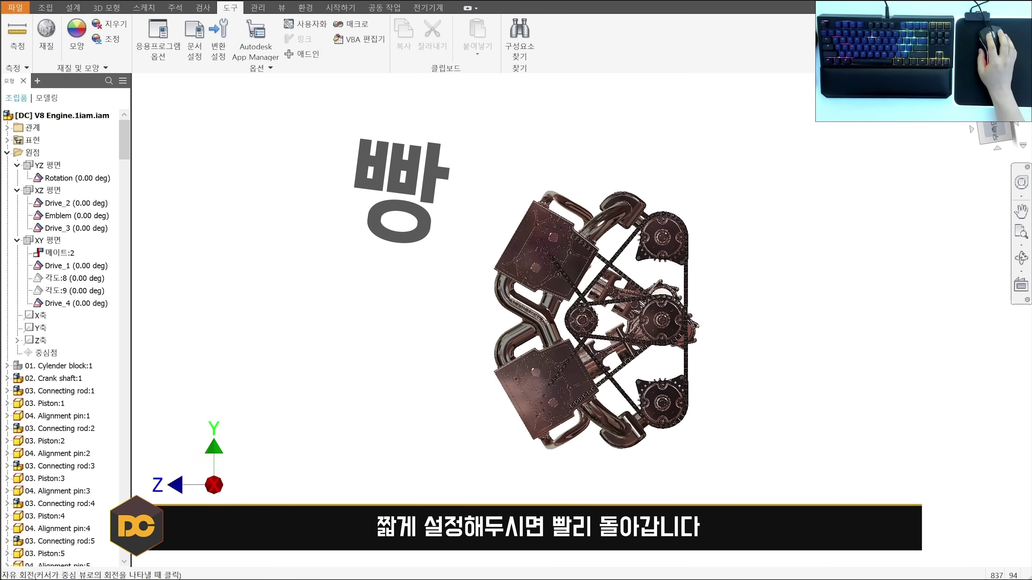
pyautogui.click(1016, 126)
pyautogui.click(1015, 126)
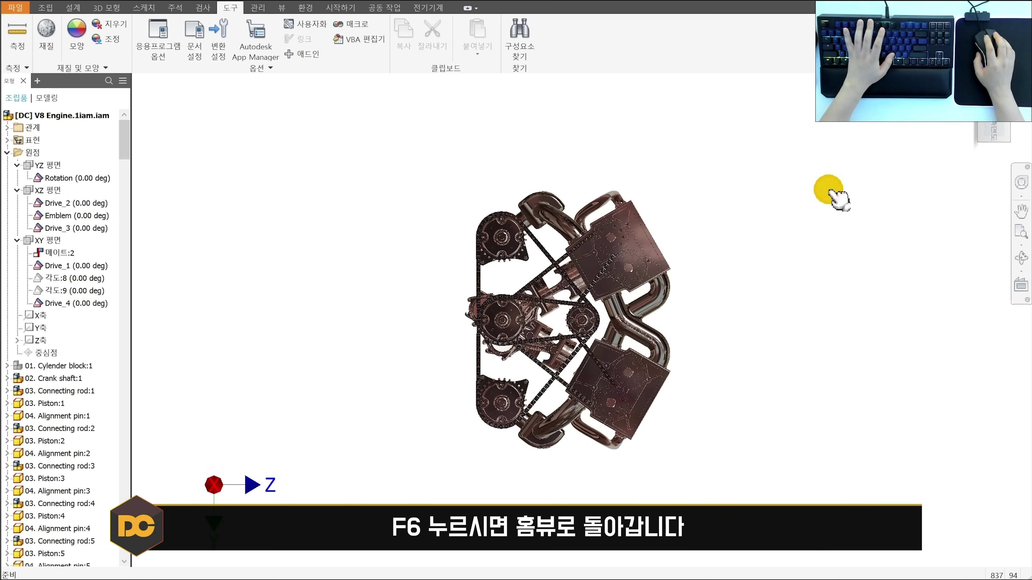
pyautogui.press('F6')
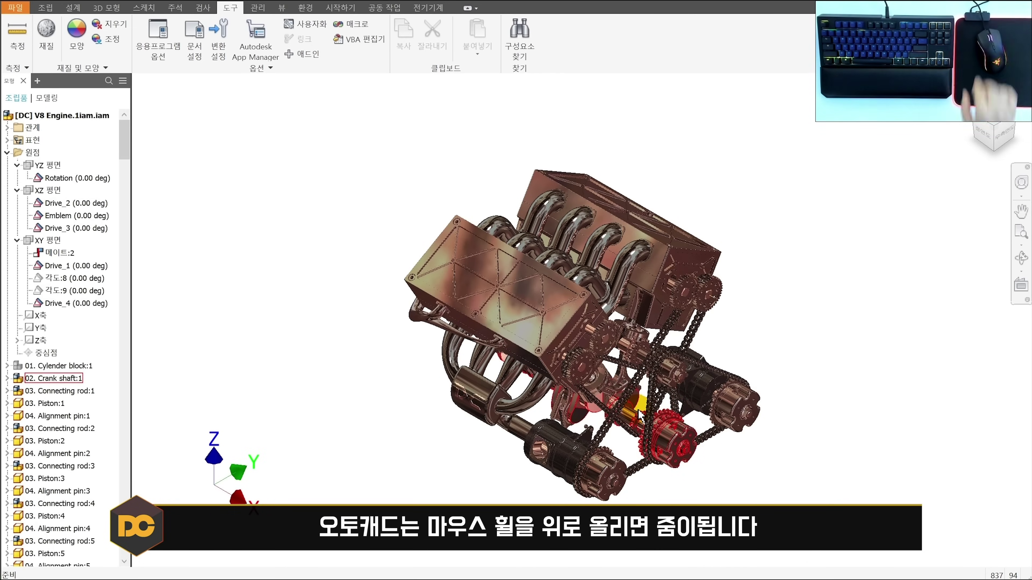
# - Zoom the engine out and in to examine the default zoom direction
pyautogui.scroll(6, 638, 414)
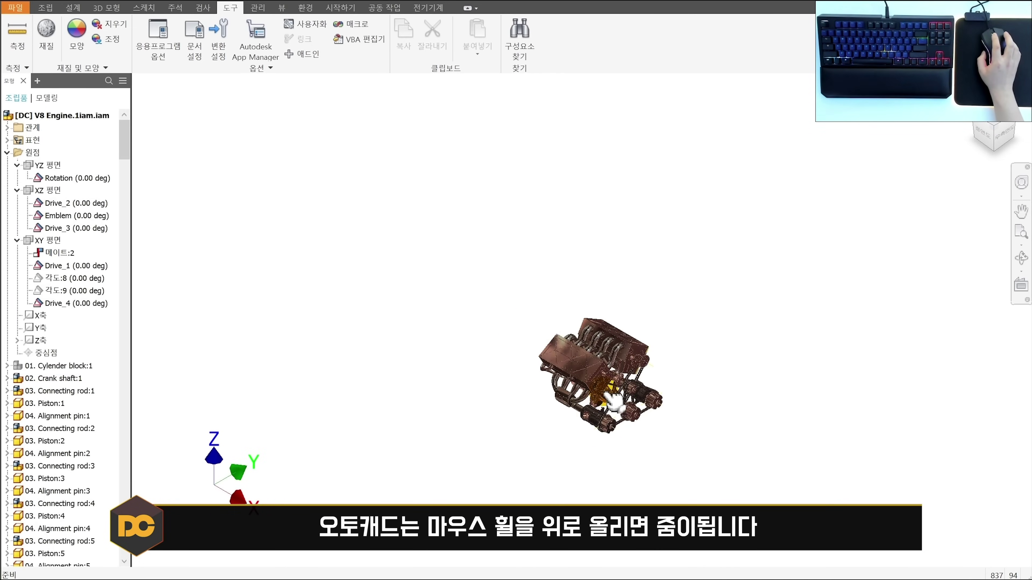
pyautogui.scroll(3, 623, 397)
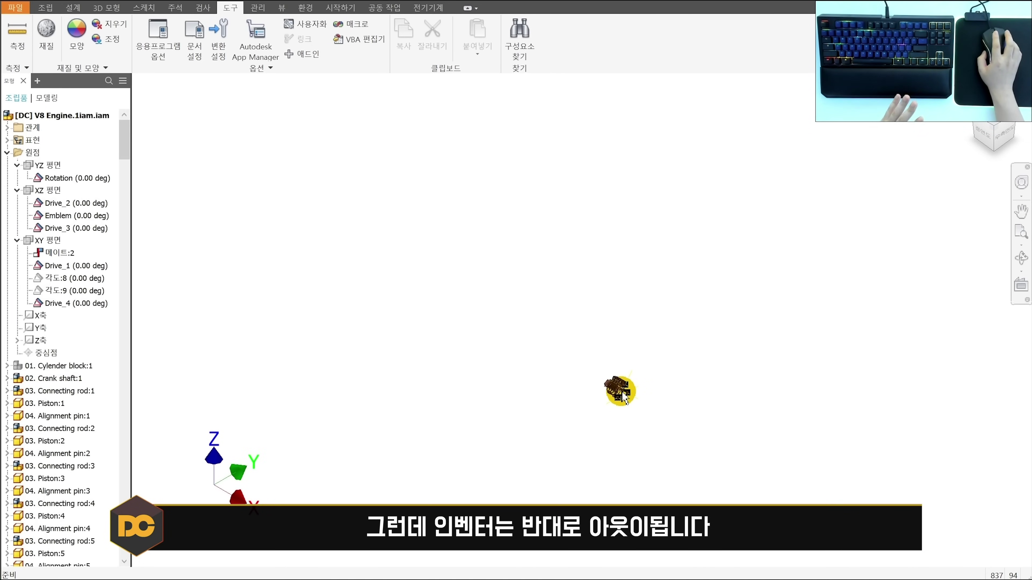
pyautogui.scroll(-5, 626, 400)
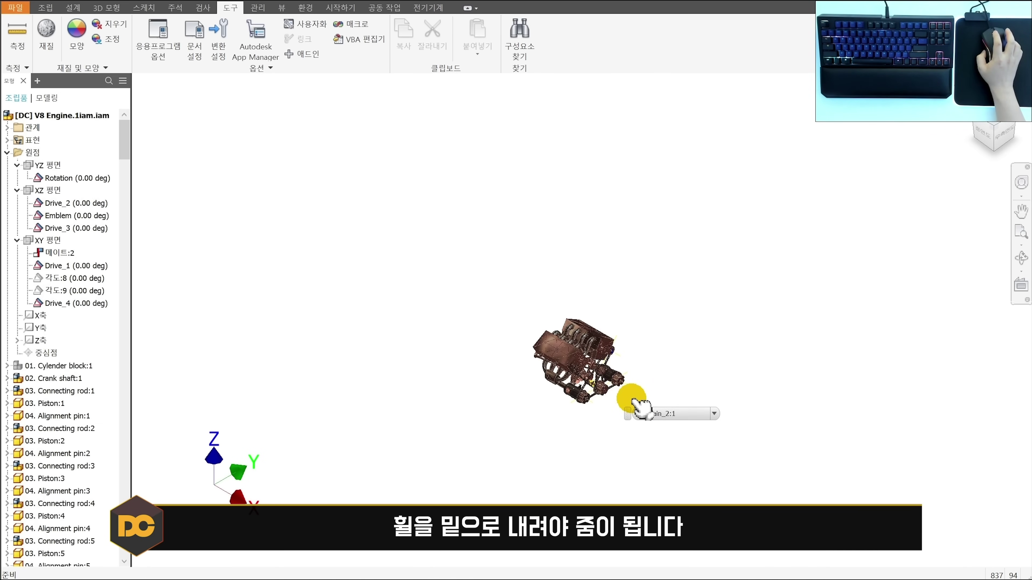
pyautogui.scroll(-3, 603, 392)
pyautogui.scroll(3, 605, 392)
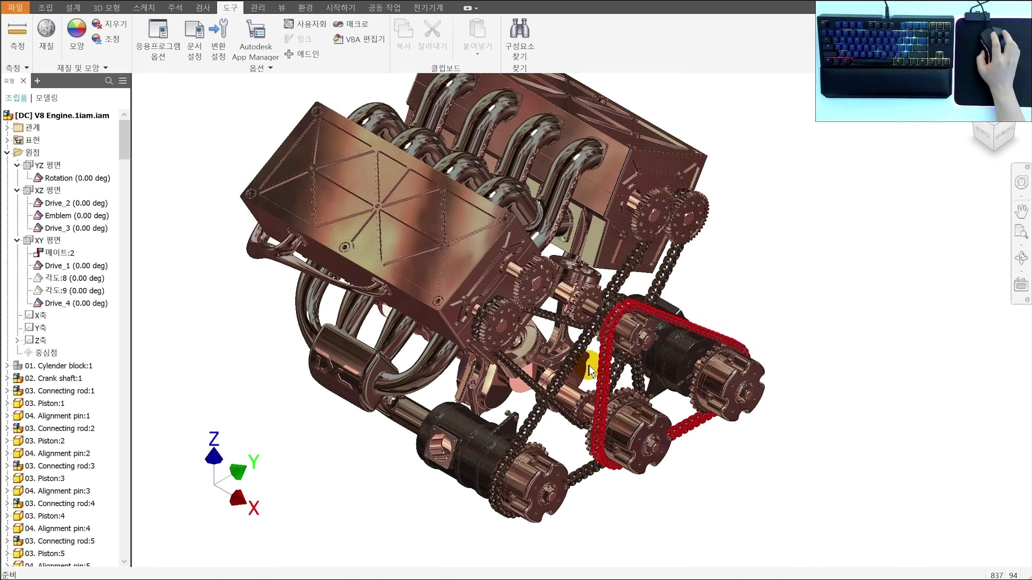
pyautogui.scroll(-3, 609, 391)
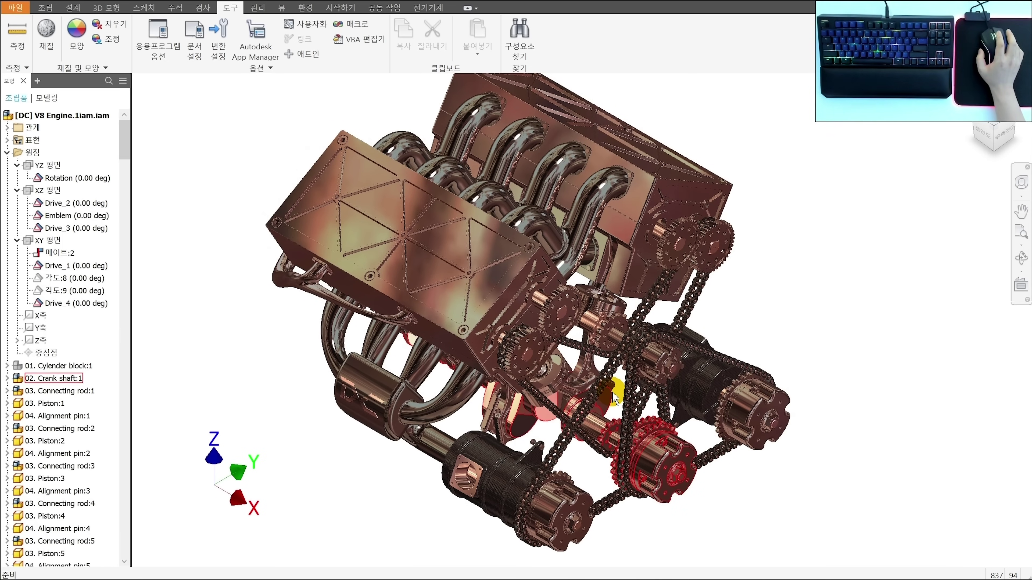
pyautogui.moveTo(635, 416)
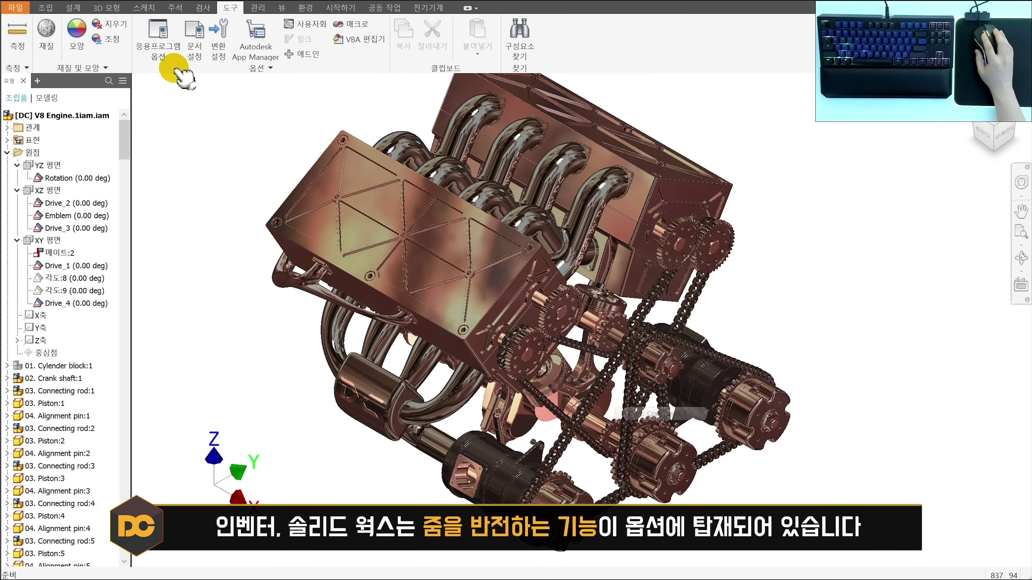
# - Turn on the reversed zoom direction (방향 반전) in the application options' display settings, apply it and confirm
pyautogui.click(161, 45)
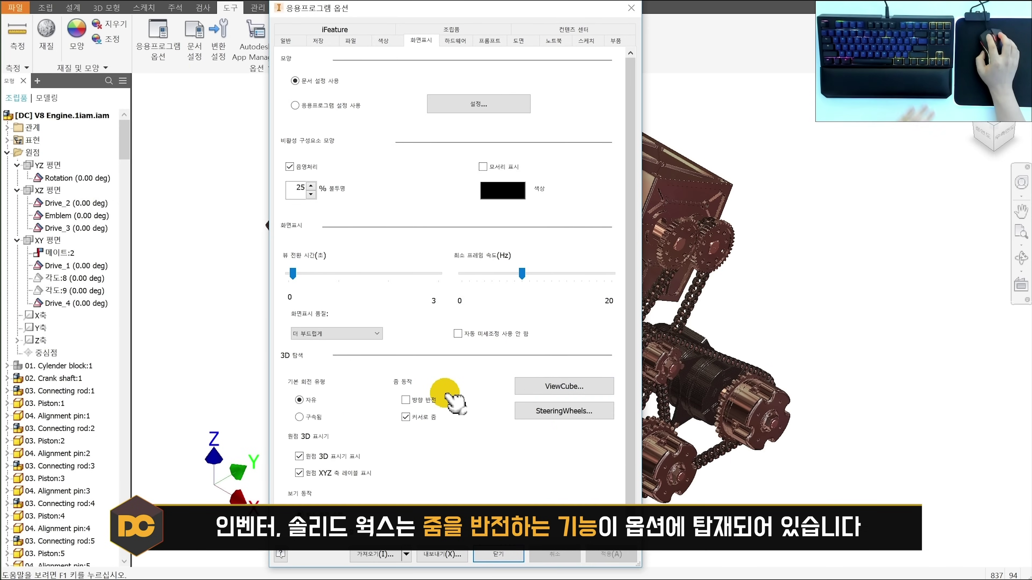
pyautogui.click(406, 400)
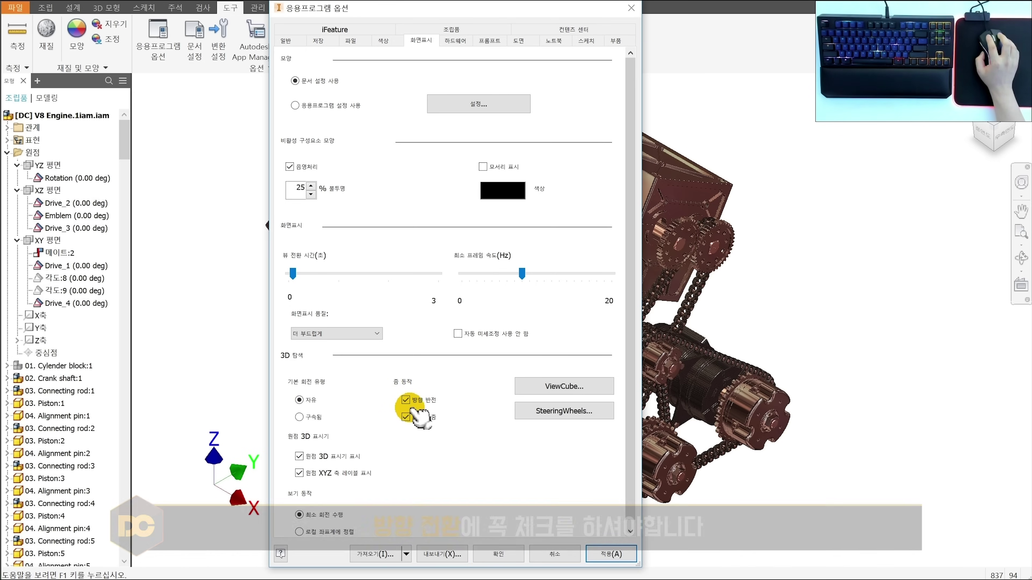
pyautogui.click(596, 555)
pyautogui.click(498, 554)
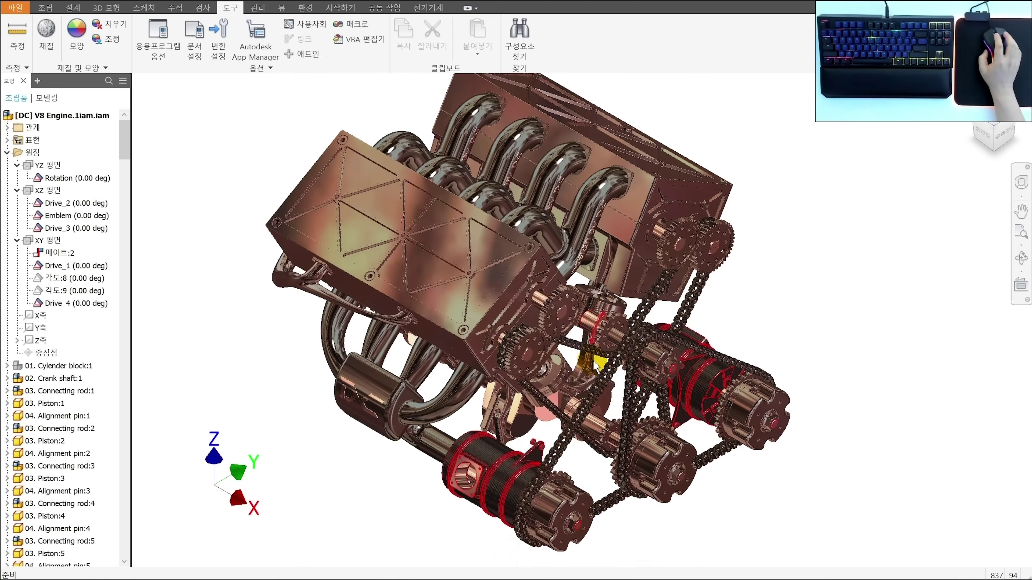
# - Zoom in and out on the engine repeatedly to check the reversed zoom direction
pyautogui.scroll(5, 583, 361)
pyautogui.scroll(-5, 585, 363)
pyautogui.scroll(6, 585, 364)
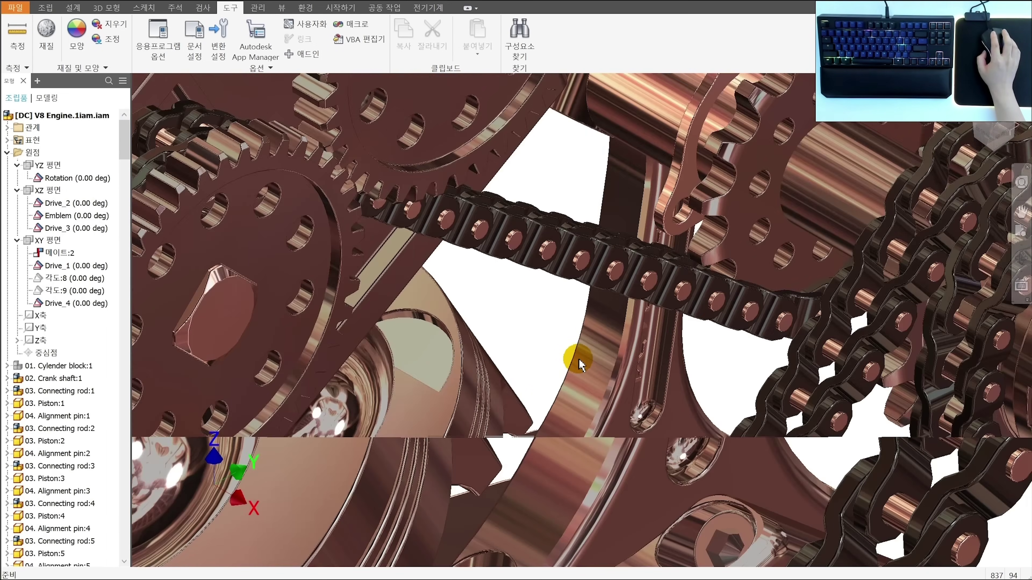
pyautogui.scroll(-8, 583, 363)
pyautogui.scroll(4, 581, 361)
pyautogui.scroll(5, 578, 363)
pyautogui.scroll(-6, 578, 363)
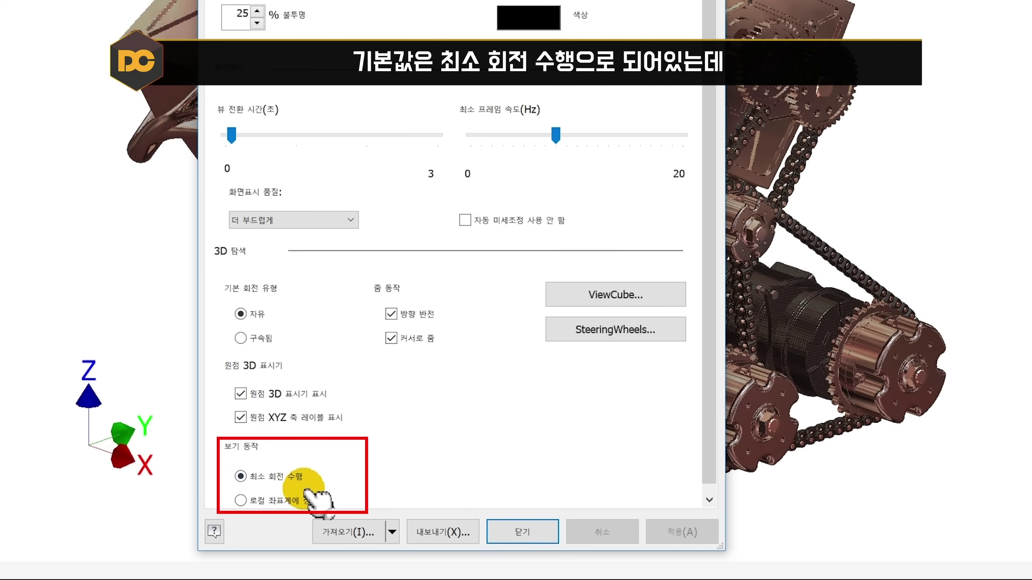
# - Set the view behavior (보기 동작) to 로컬 좌표계에 정렬 in the display settings and apply it
pyautogui.click(241, 500)
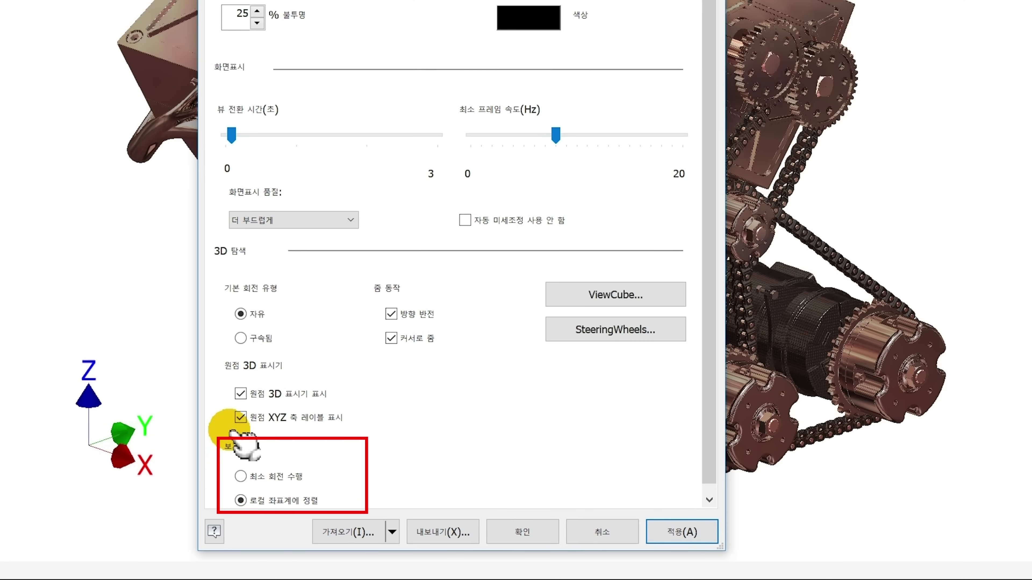
pyautogui.hotkey('alt', 'a')
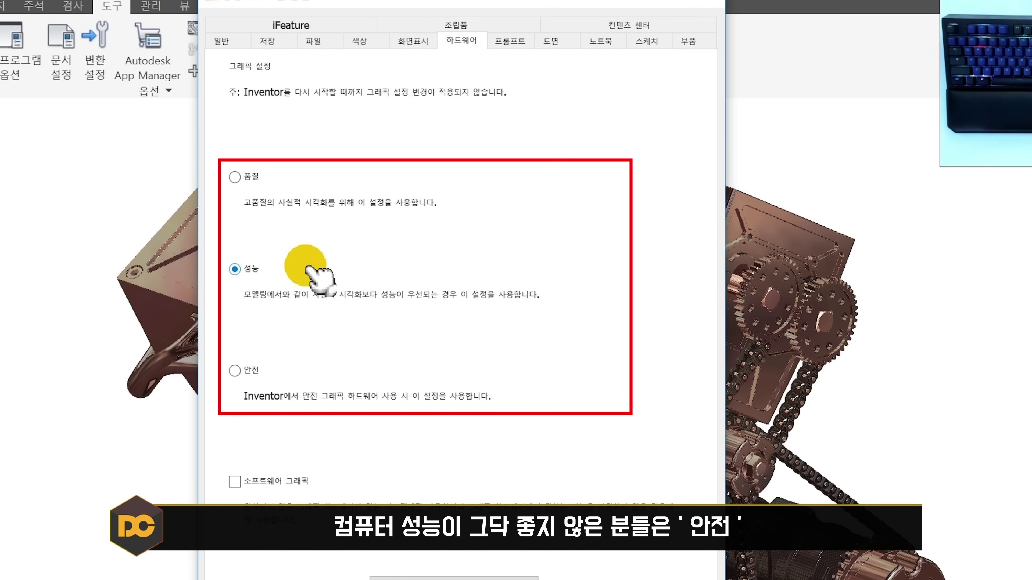
# - Try the 안전 and 품질 graphics settings in the hardware options, and settle on 성능
pyautogui.click(249, 370)
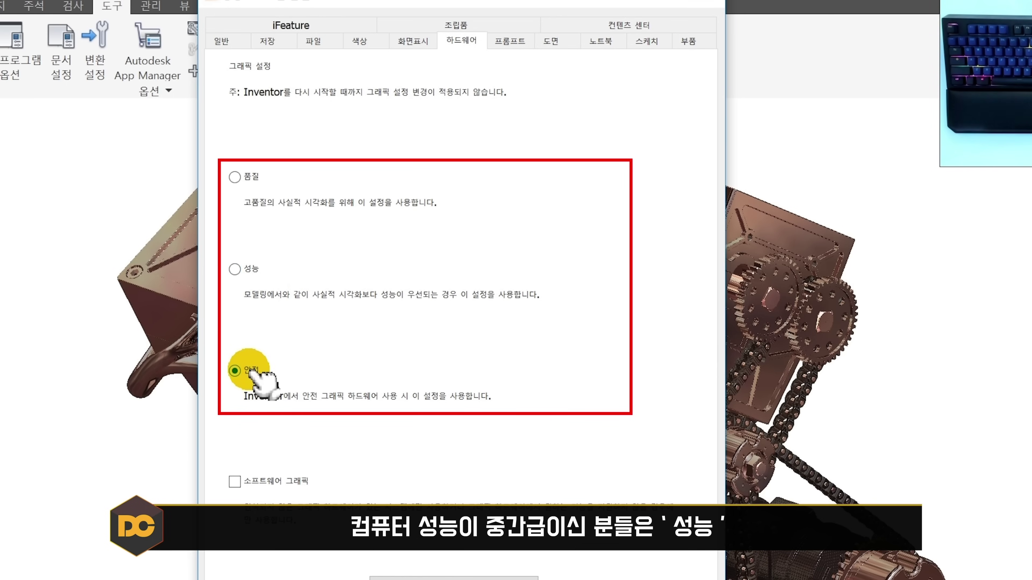
pyautogui.click(250, 269)
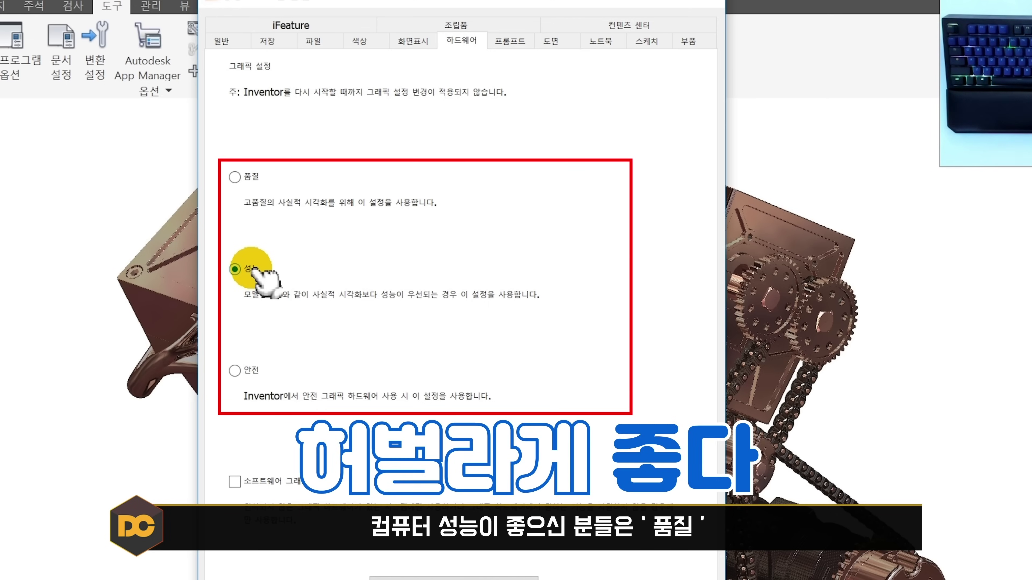
pyautogui.click(248, 177)
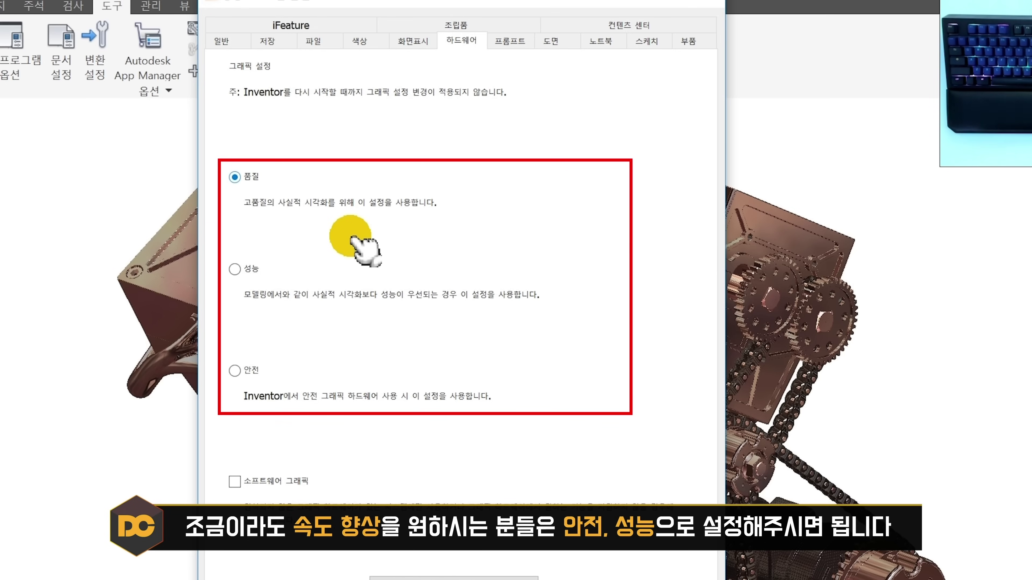
pyautogui.click(237, 370)
pyautogui.click(244, 269)
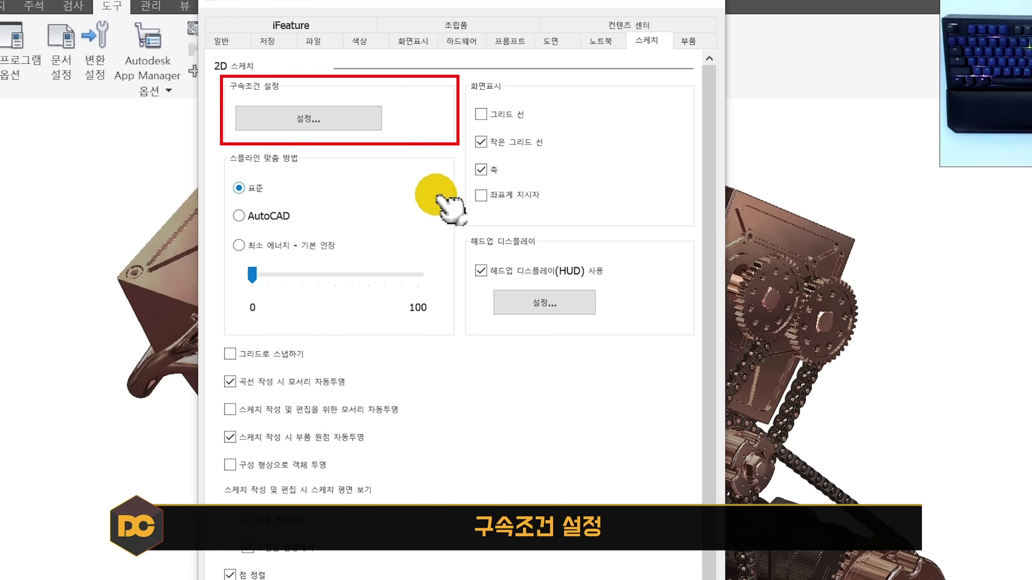
# - In the sketch constraint settings, turn off 작성 시 구속조건 화면표시, 선택한 객체에 대한 구속조건 표시, 작성 시 치수 편집 and 입력 값에서 치수 작성, and confirm
pyautogui.click(328, 118)
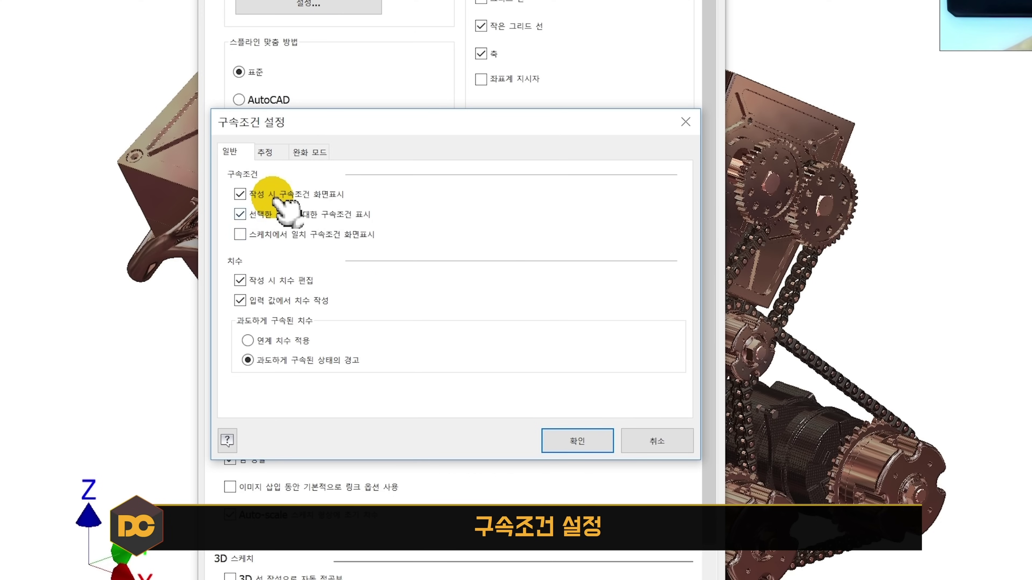
pyautogui.click(264, 197)
pyautogui.click(270, 216)
pyautogui.click(295, 283)
pyautogui.click(295, 301)
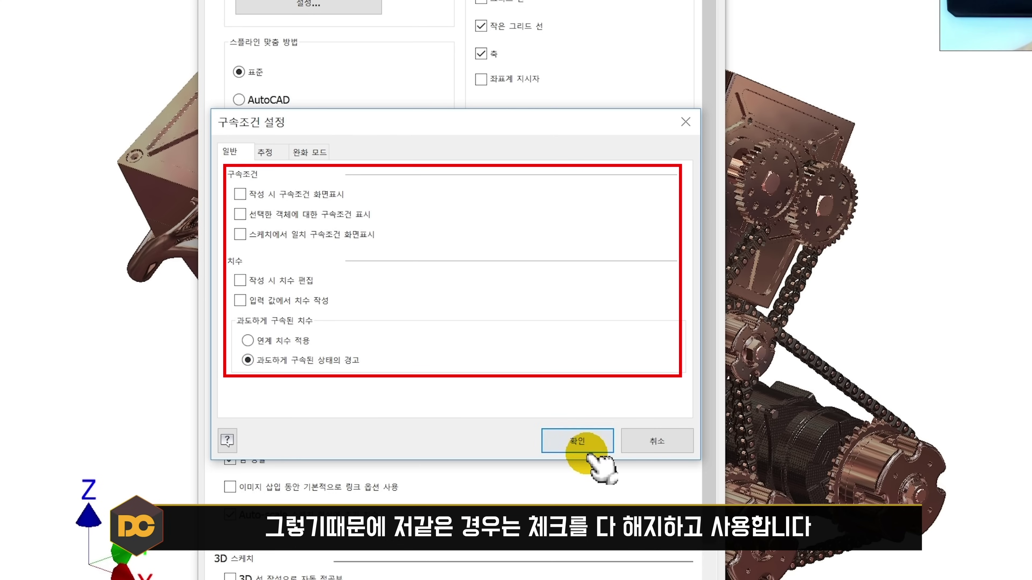
pyautogui.click(560, 438)
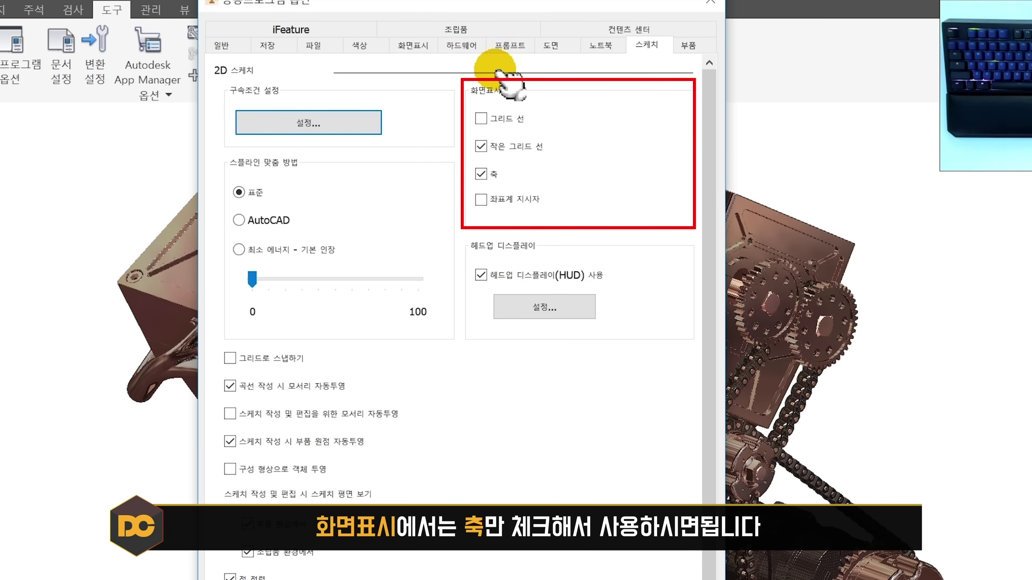
# - In the sketch options, disable 작은 그리드 선 and 헤드업 디스플레이(HUD) 사용, and enable 스케치 작성 및 편집을 위한 모서리 자동투영 and 구성 형상으로 객체 투영
pyautogui.click(481, 147)
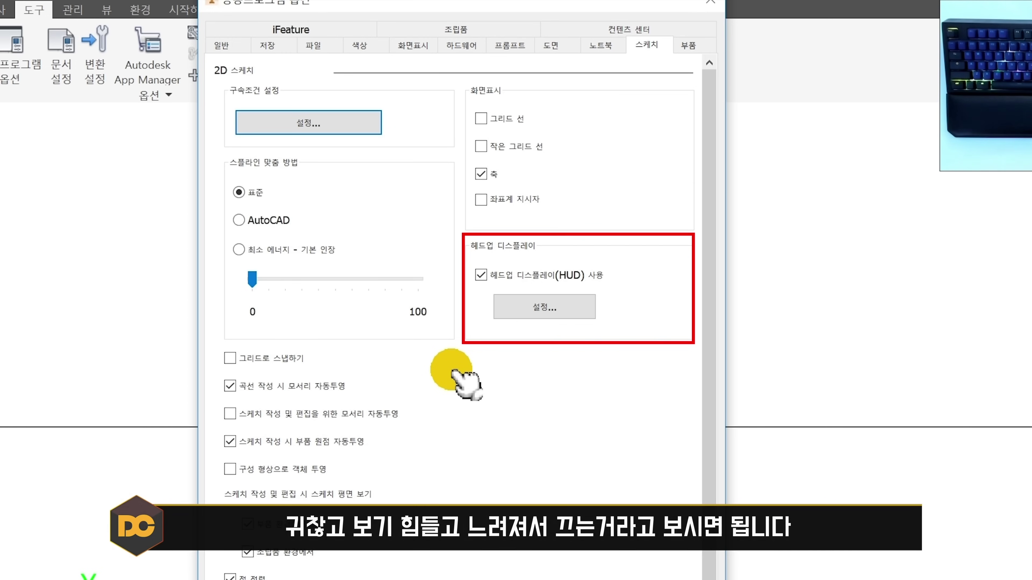
pyautogui.click(480, 275)
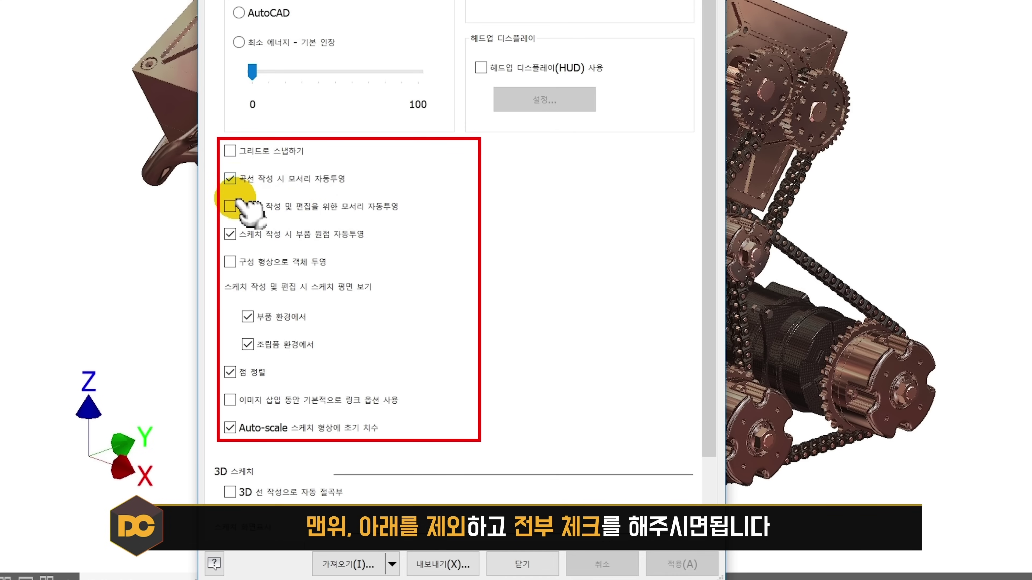
pyautogui.click(231, 205)
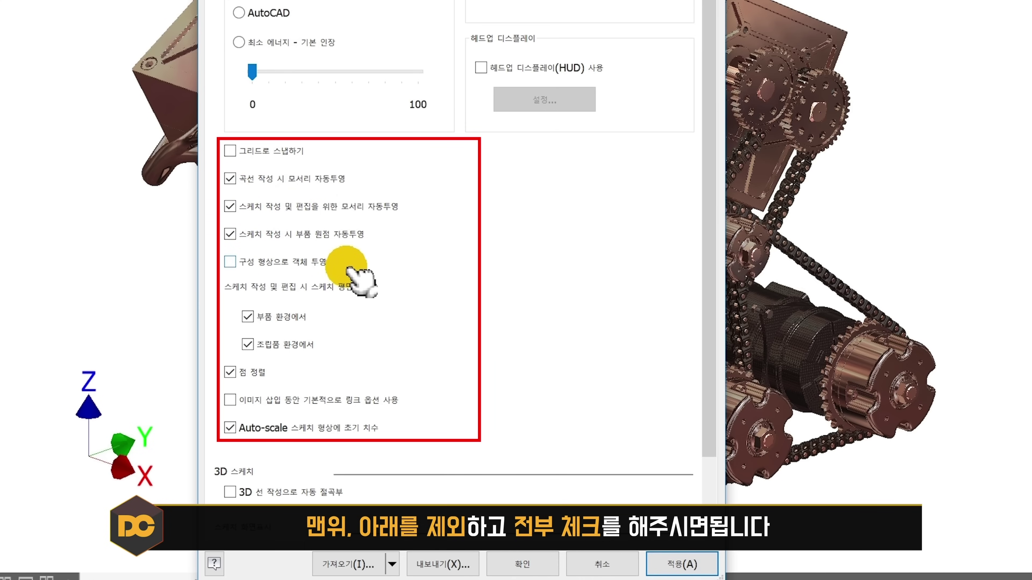
pyautogui.click(230, 261)
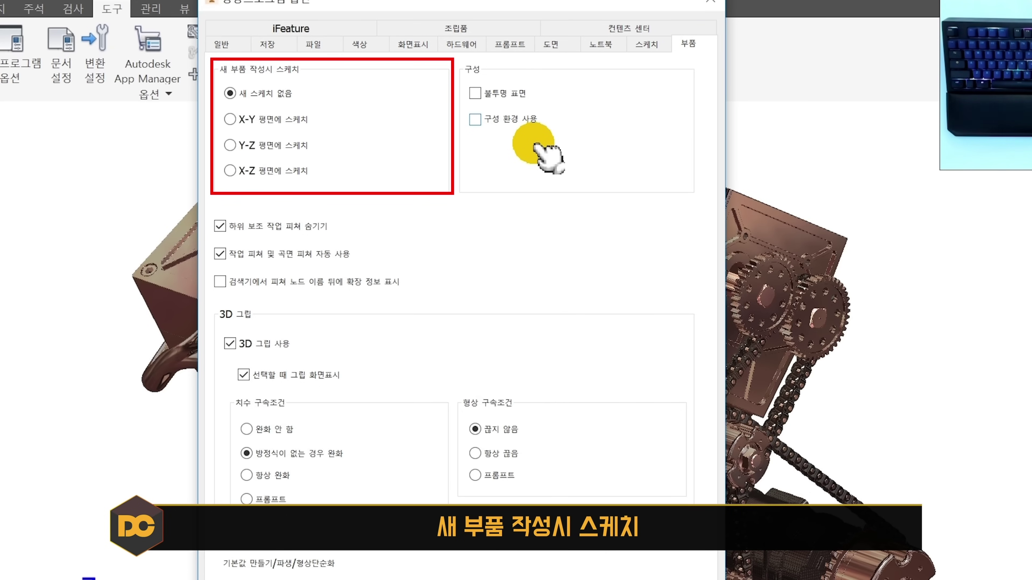
# - In the part options, set the new-part sketch to X-Y 평면에 스케치 and turn on 검색기에서 피쳐 노드 이름 뒤에 확장 정보 표시
pyautogui.click(276, 119)
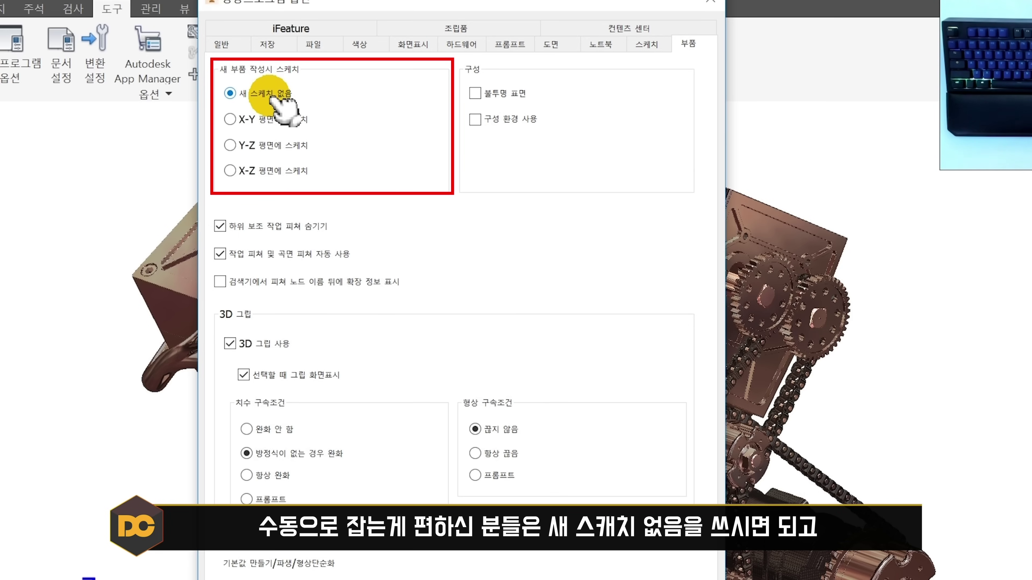
pyautogui.click(281, 119)
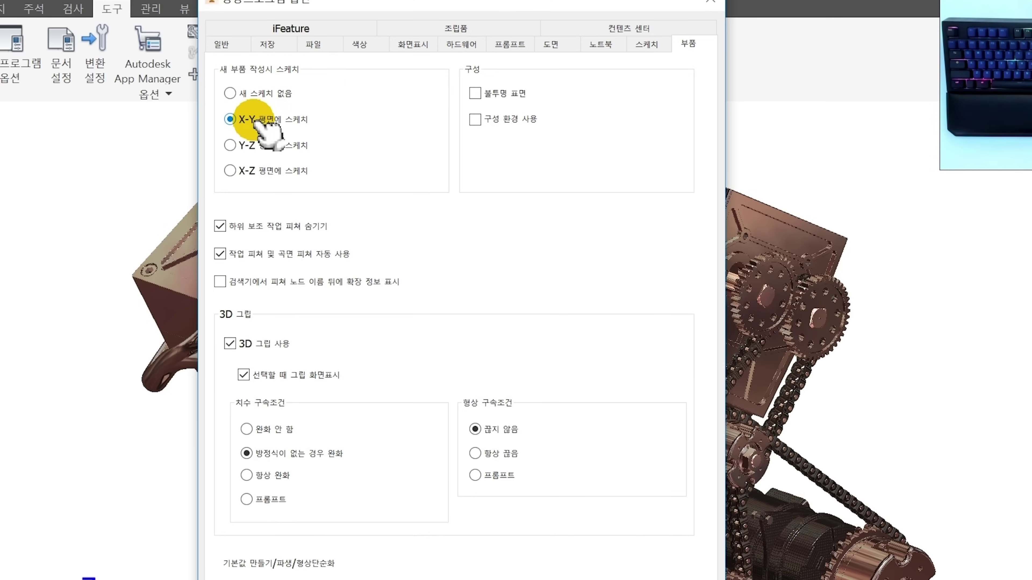
pyautogui.click(220, 282)
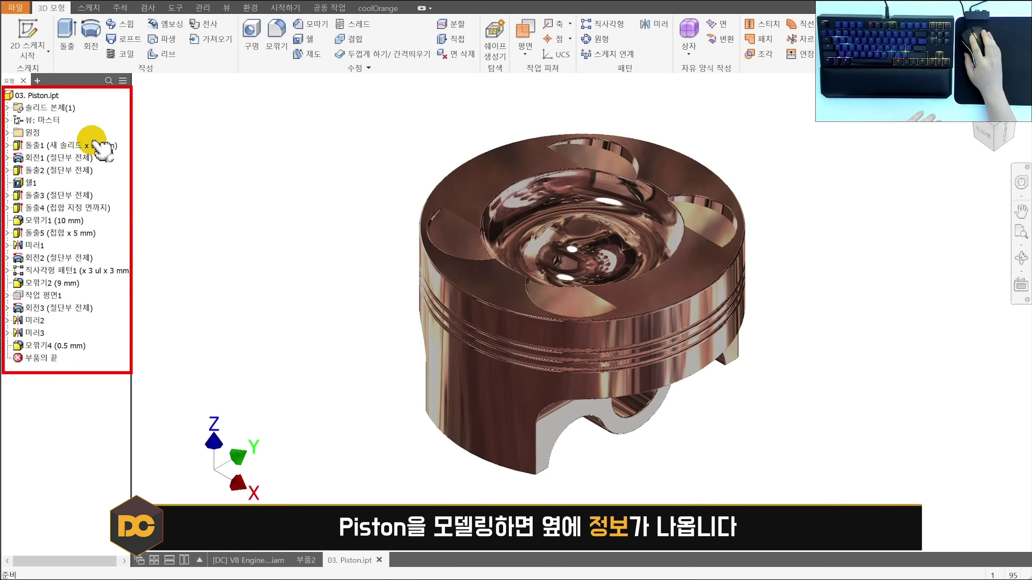
# - Examine the extended information after the feature names in the model tree of 03. Piston.ipt
pyautogui.click(68, 281)
pyautogui.click(227, 278)
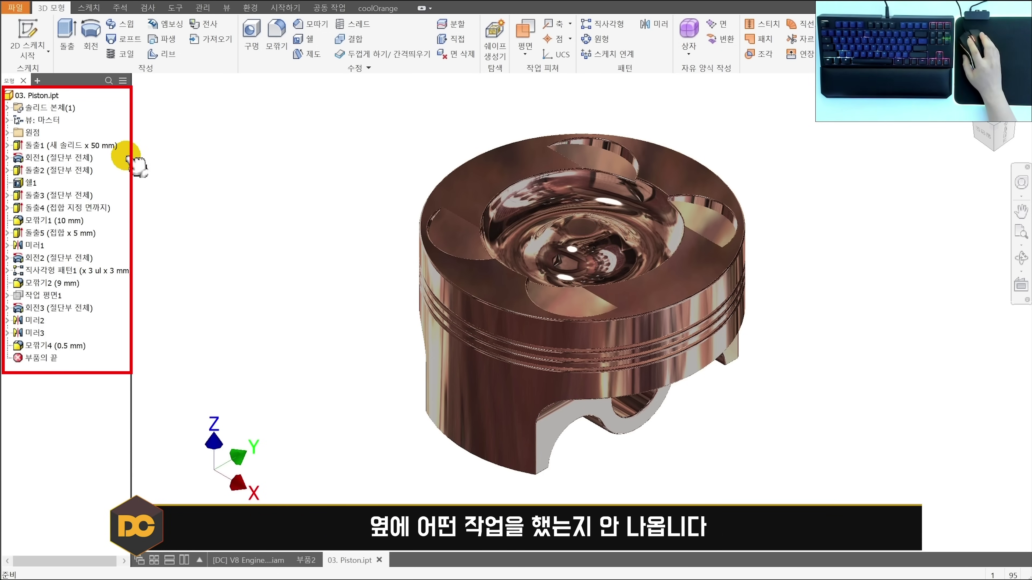
pyautogui.click(87, 173)
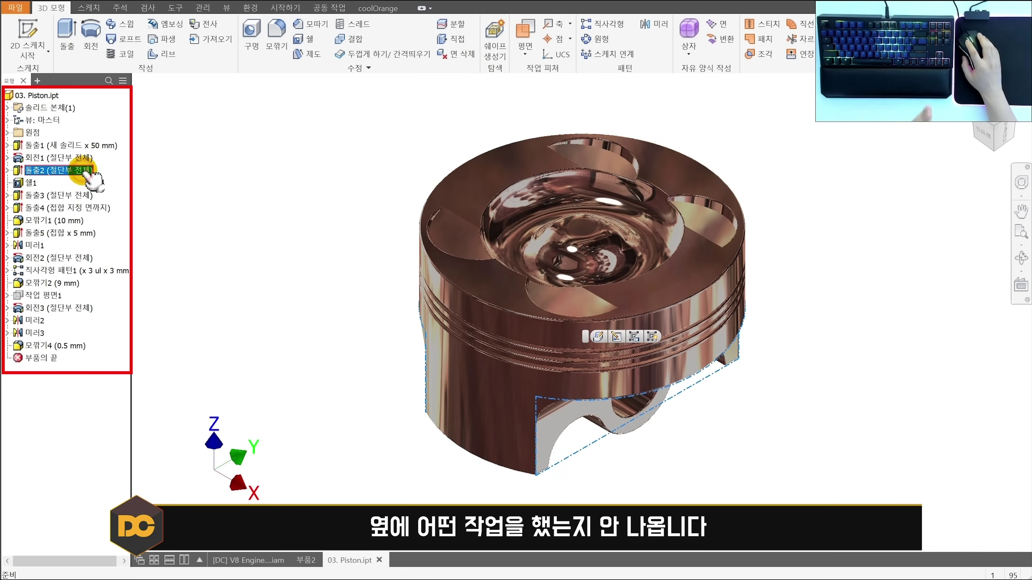
pyautogui.click(81, 207)
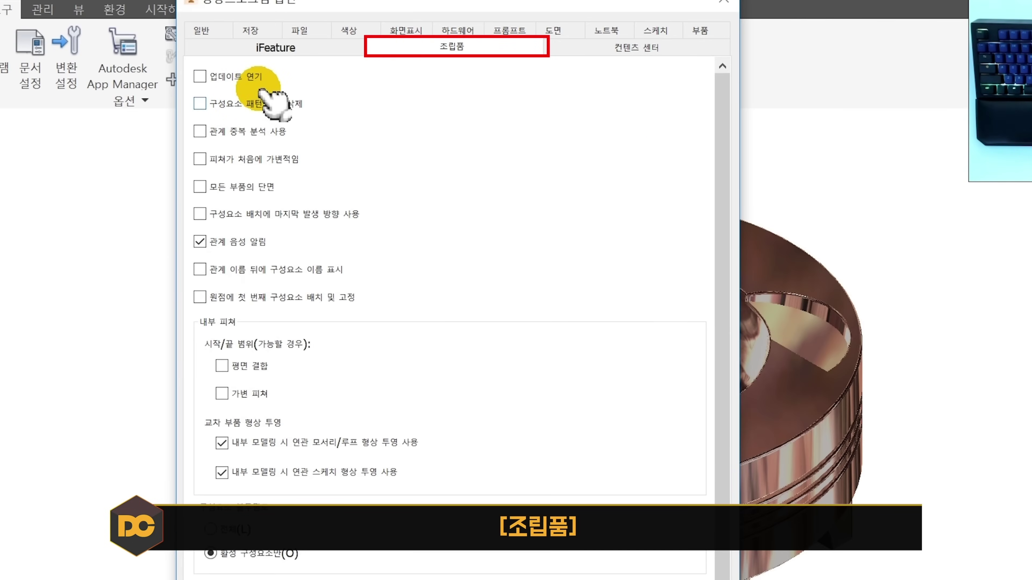
# - In the assembly options, turn on 관계 이름 뒤에 구성요소 이름 표시 and 원점에 첫 번째 구성요소 배치 및 고정
pyautogui.click(199, 269)
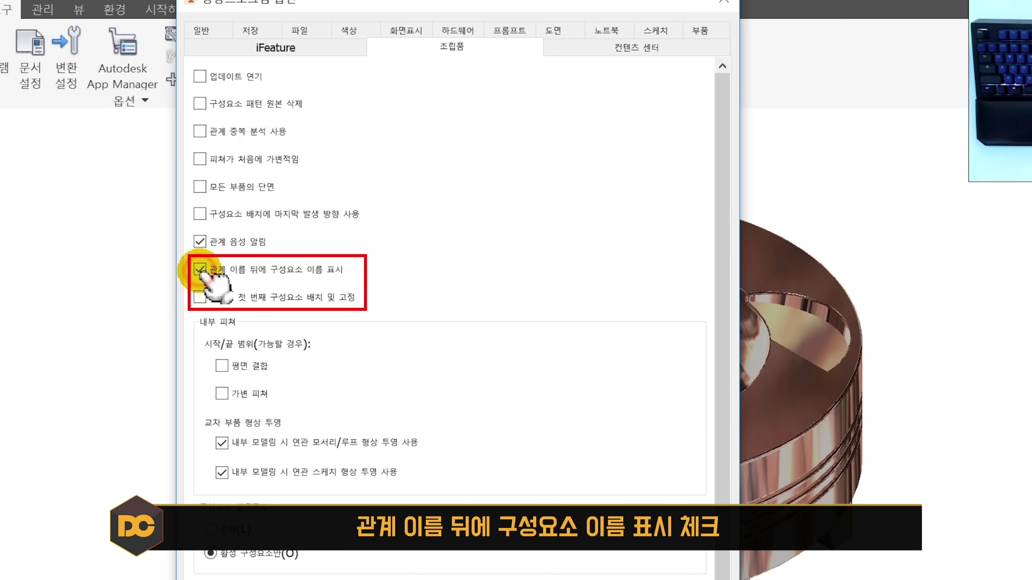
pyautogui.click(200, 297)
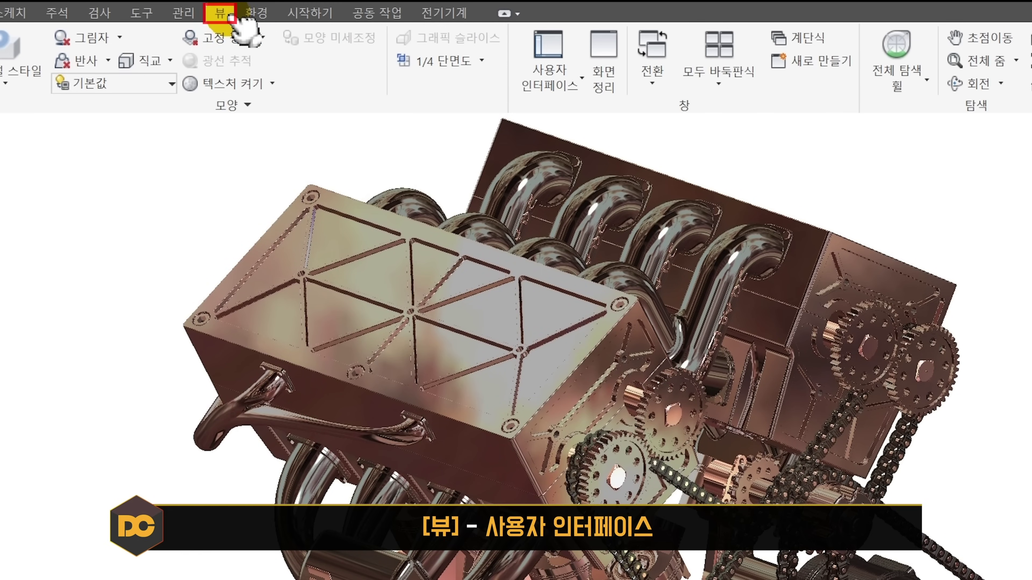
# - Turn off 상태막대 among the user interface elements of the V8 engine assembly, and hide and restore the 모형 browser
pyautogui.click(571, 82)
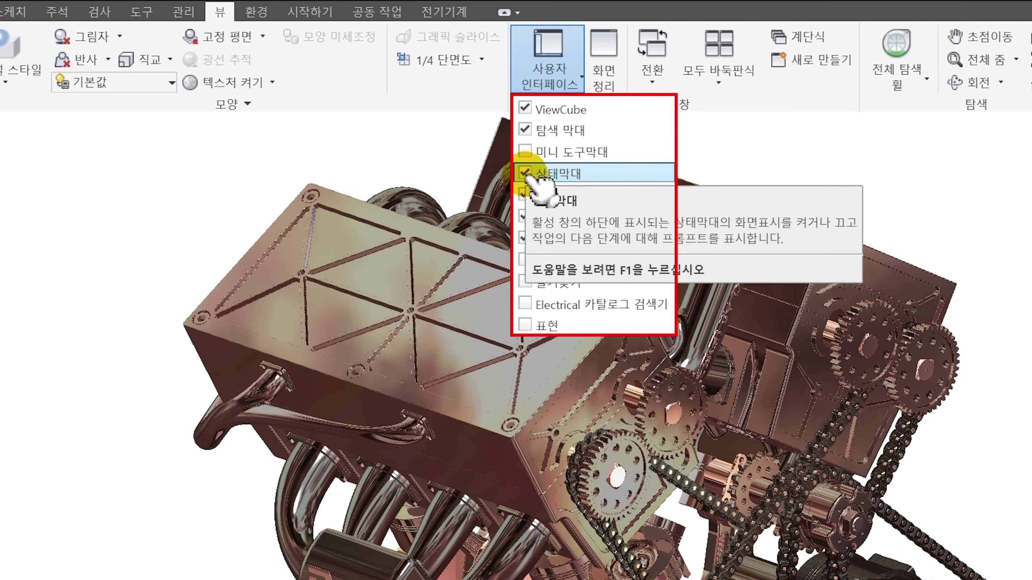
pyautogui.click(526, 174)
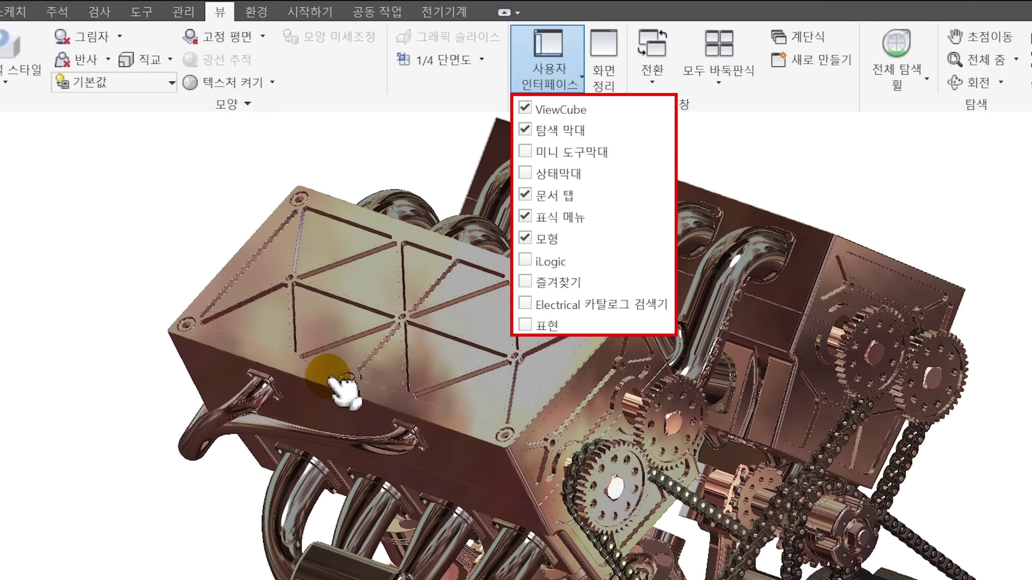
pyautogui.click(527, 195)
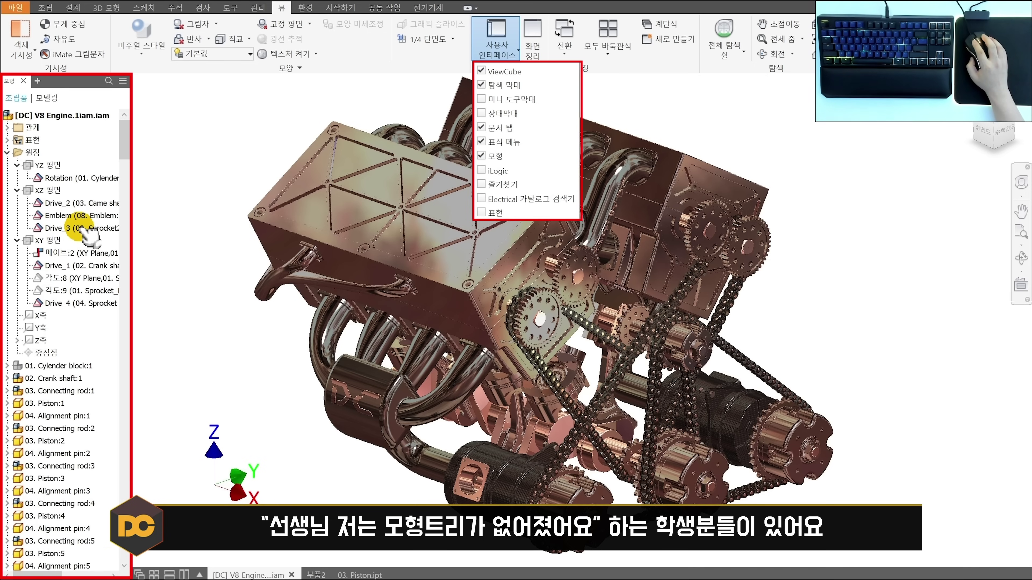
pyautogui.click(489, 157)
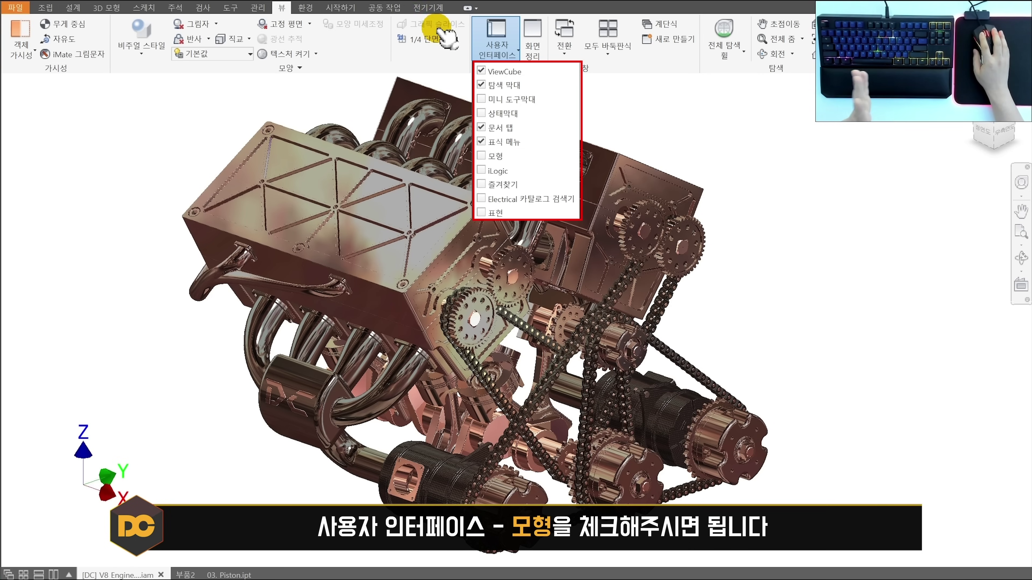
pyautogui.click(492, 156)
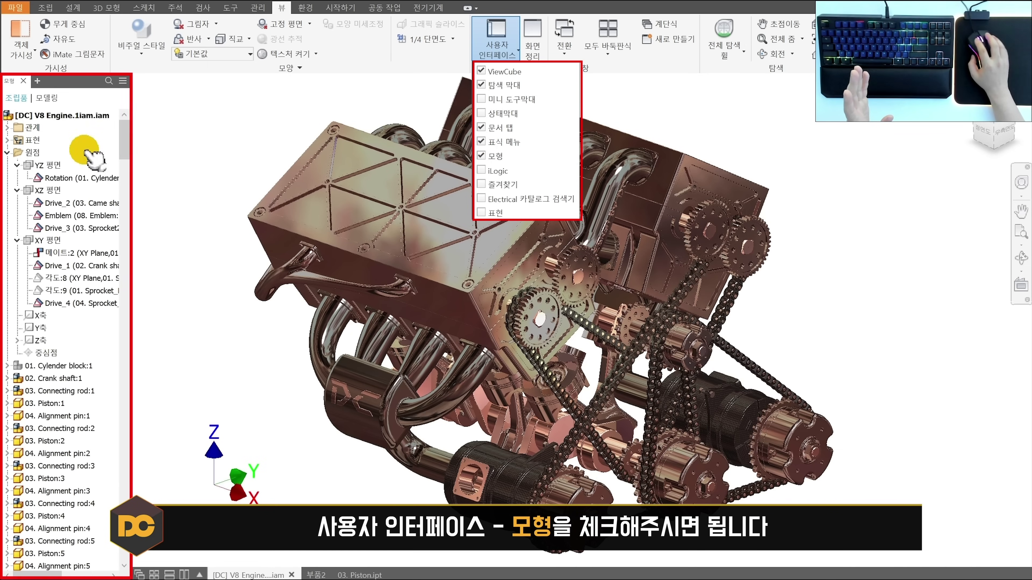
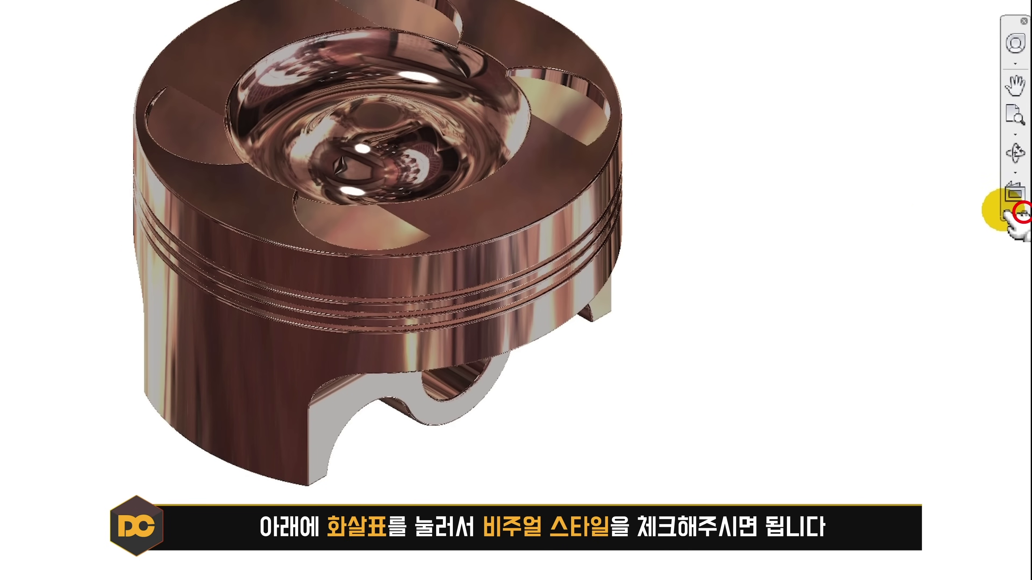
# - Add 비주얼 스타일 to the navigation bar and use it to switch the piston to wireframe and back to a shaded style
pyautogui.click(1023, 213)
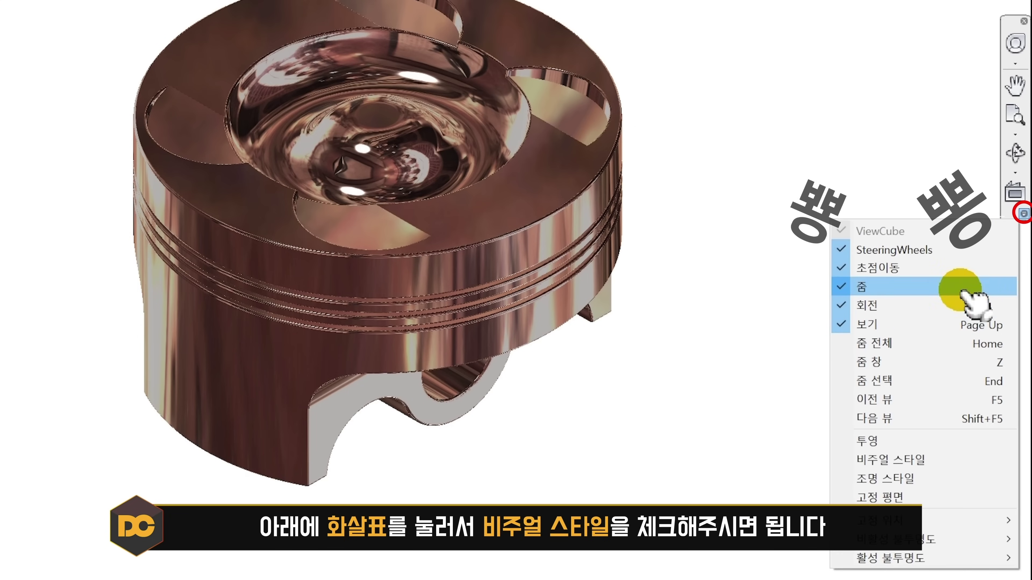
pyautogui.click(896, 460)
pyautogui.click(1013, 217)
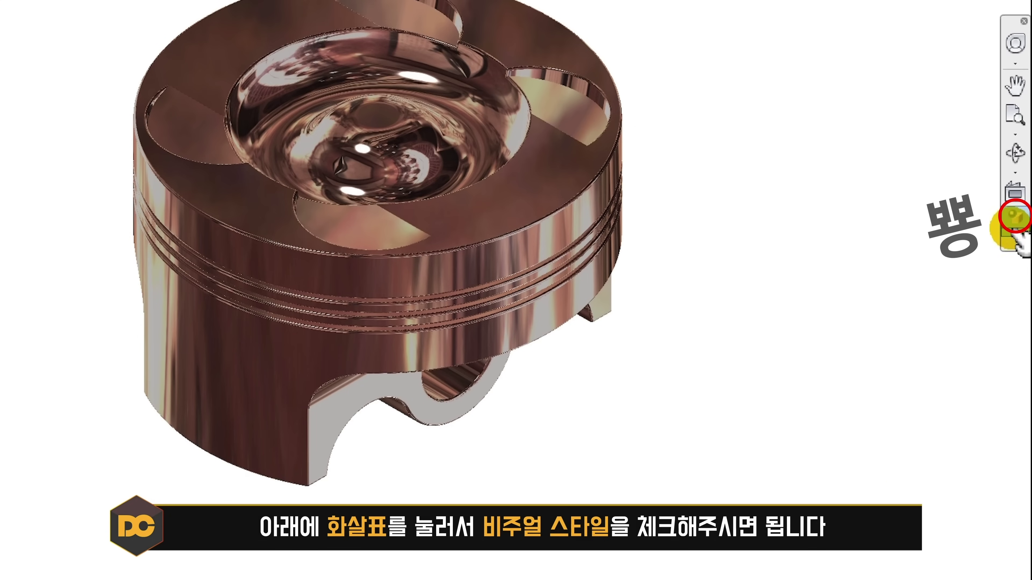
pyautogui.click(931, 325)
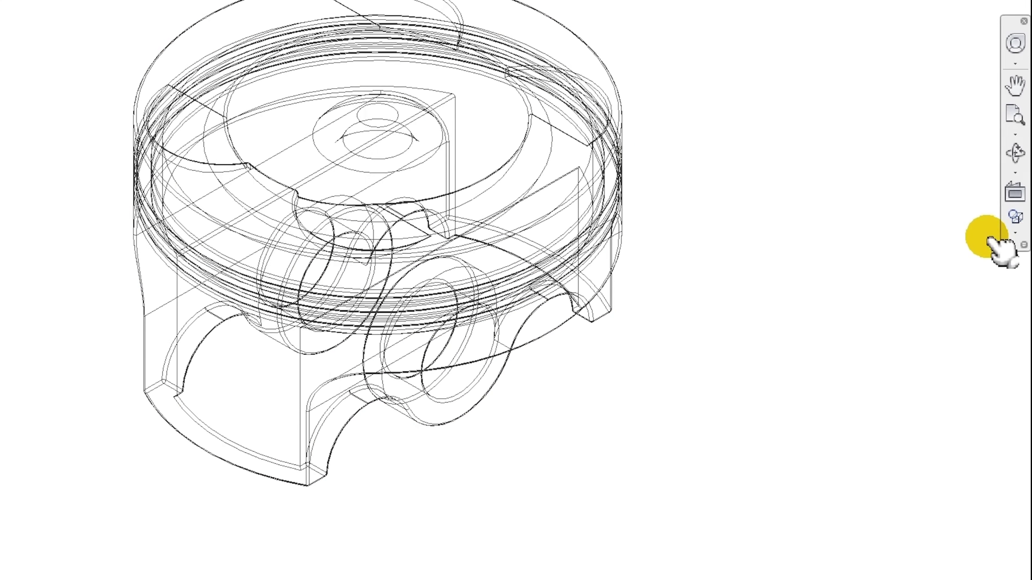
pyautogui.click(1016, 231)
pyautogui.click(904, 281)
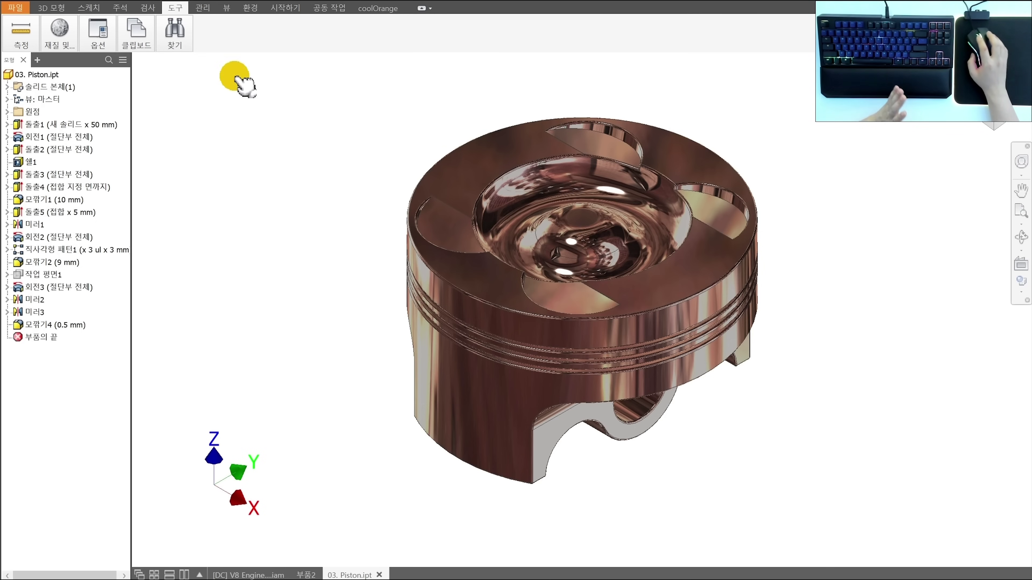
# - Show the sketch ribbon, cycle it through its minimized states and restore it to full size
pyautogui.click(88, 7)
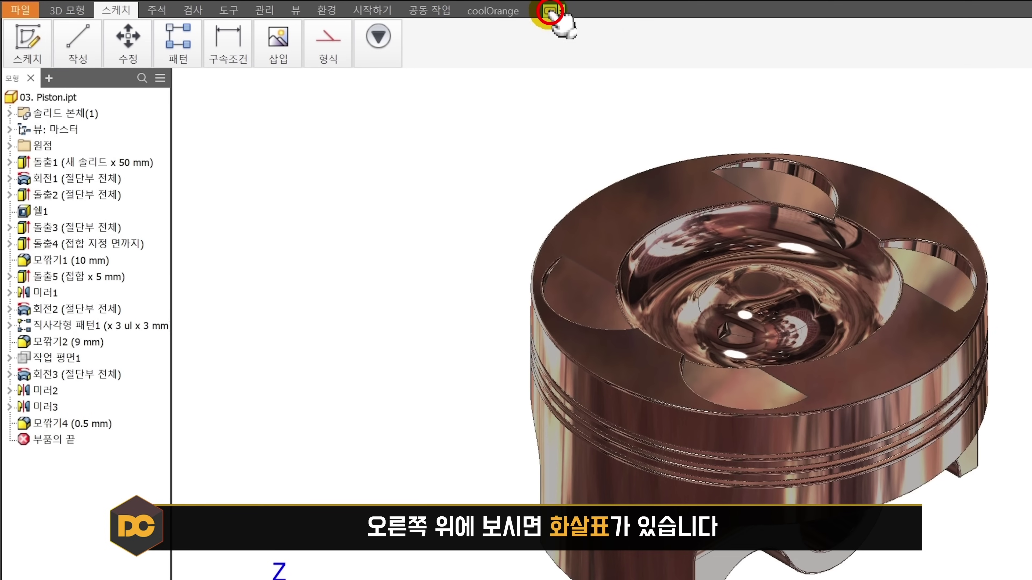
pyautogui.click(551, 13)
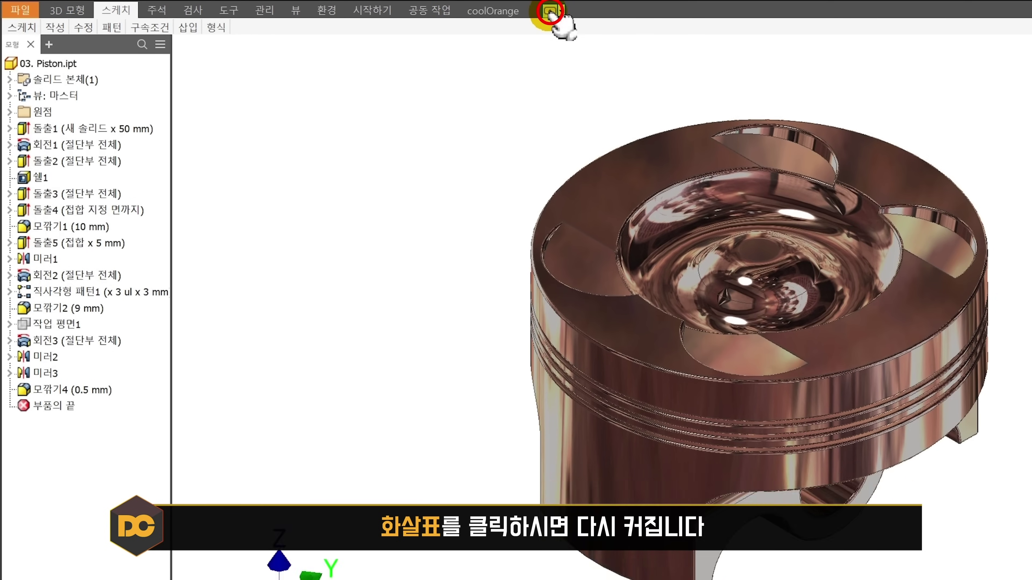
pyautogui.click(550, 12)
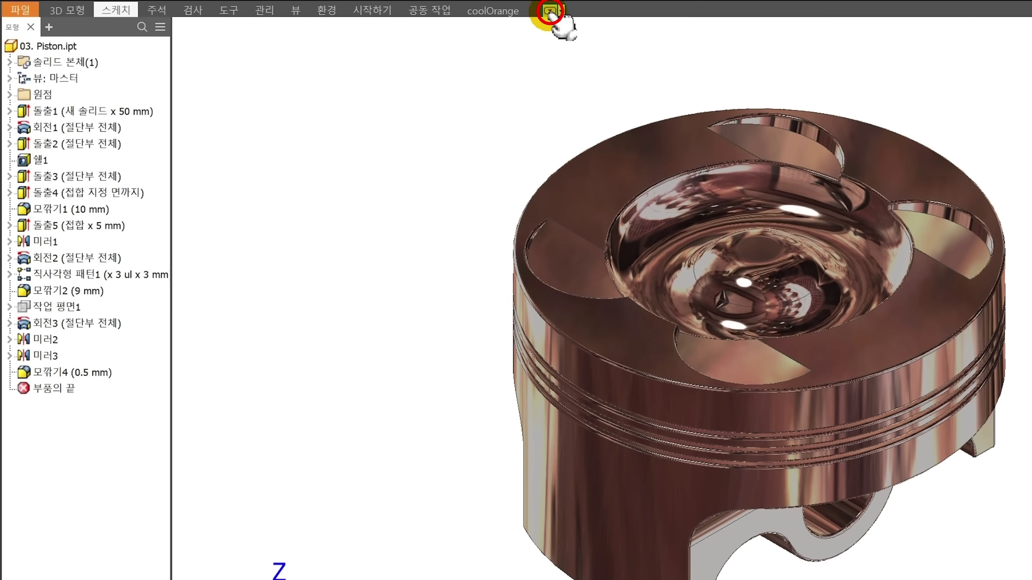
pyautogui.click(550, 12)
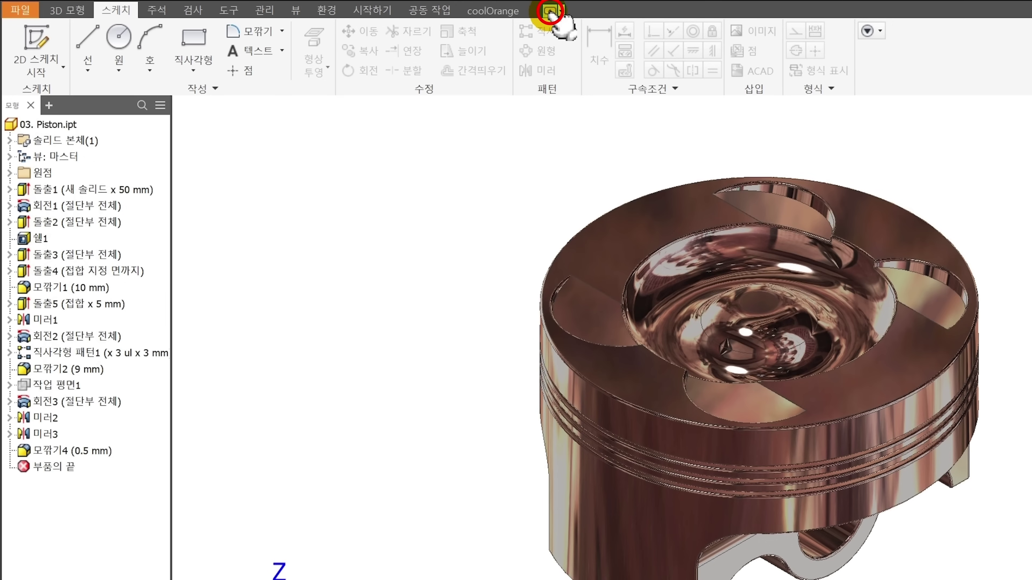
pyautogui.click(551, 12)
pyautogui.click(550, 12)
pyautogui.click(551, 12)
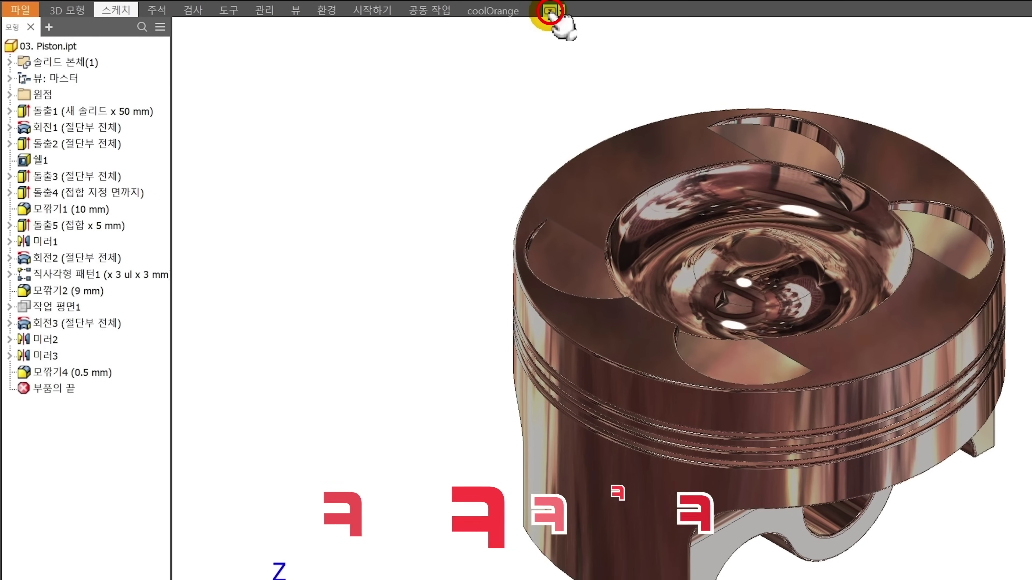
pyautogui.click(551, 12)
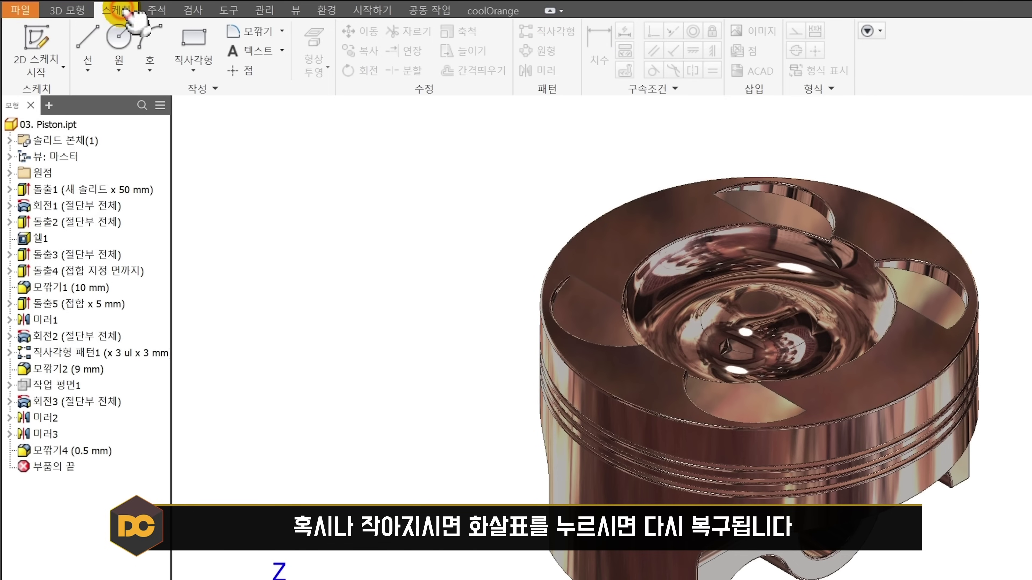
# - Review the keyboard shortcut list in the 사용자화 settings and close them
pyautogui.click(232, 12)
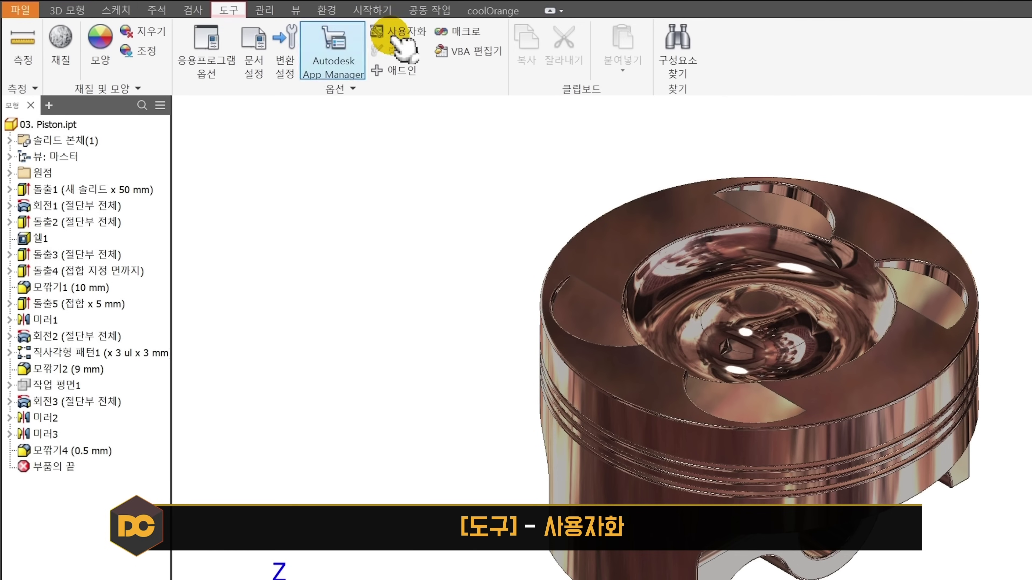
pyautogui.click(408, 33)
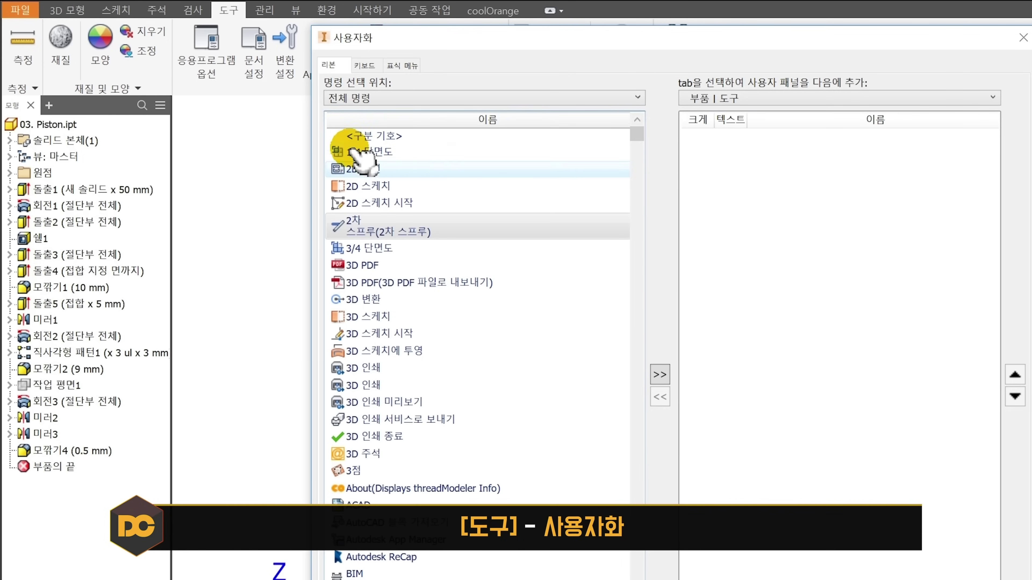
pyautogui.click(364, 66)
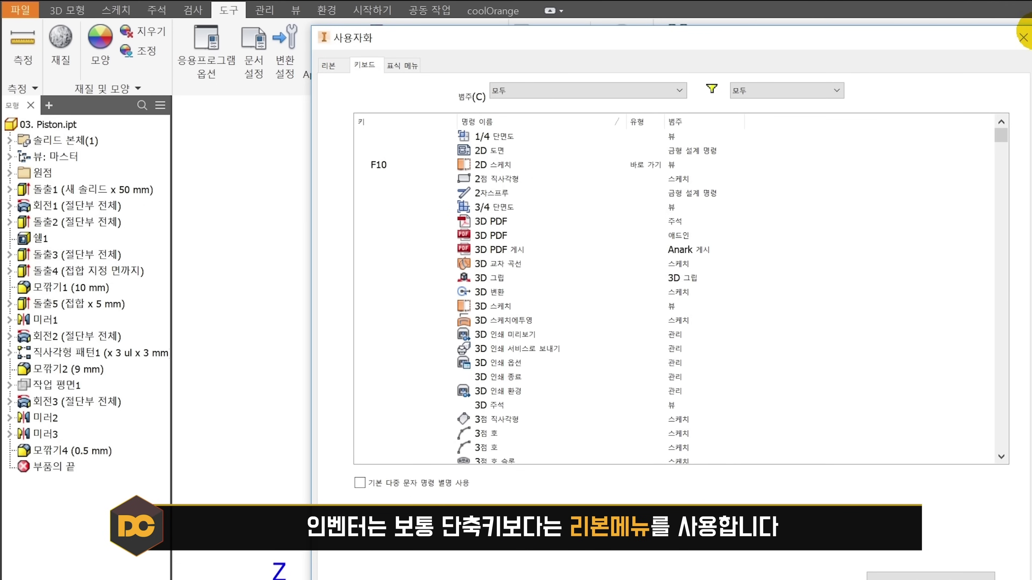
pyautogui.click(1023, 37)
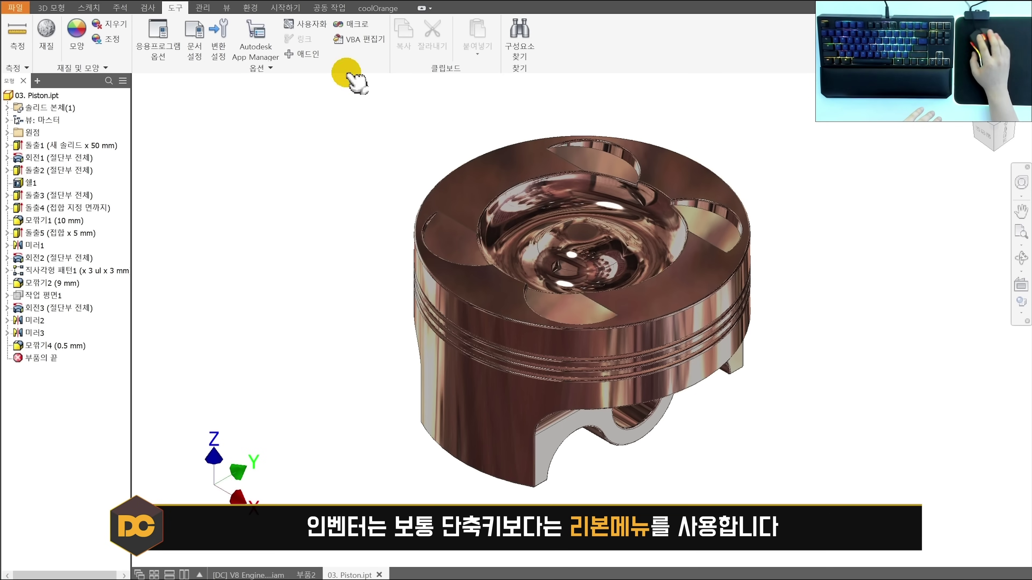
# - Show the sketch ribbon, and browse the command list in the keyboard shortcut settings of 사용자화
pyautogui.click(88, 7)
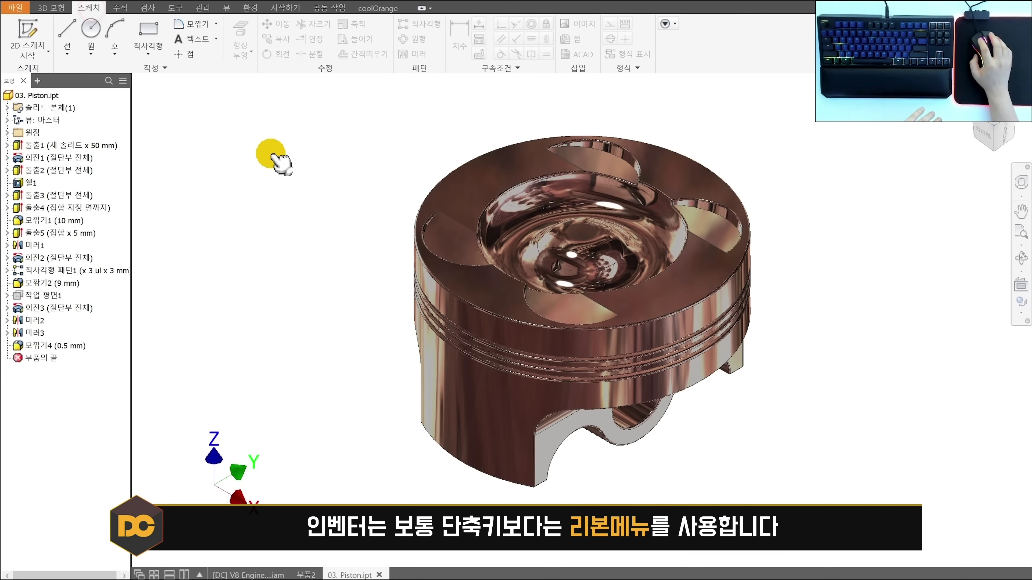
pyautogui.moveTo(682, 420)
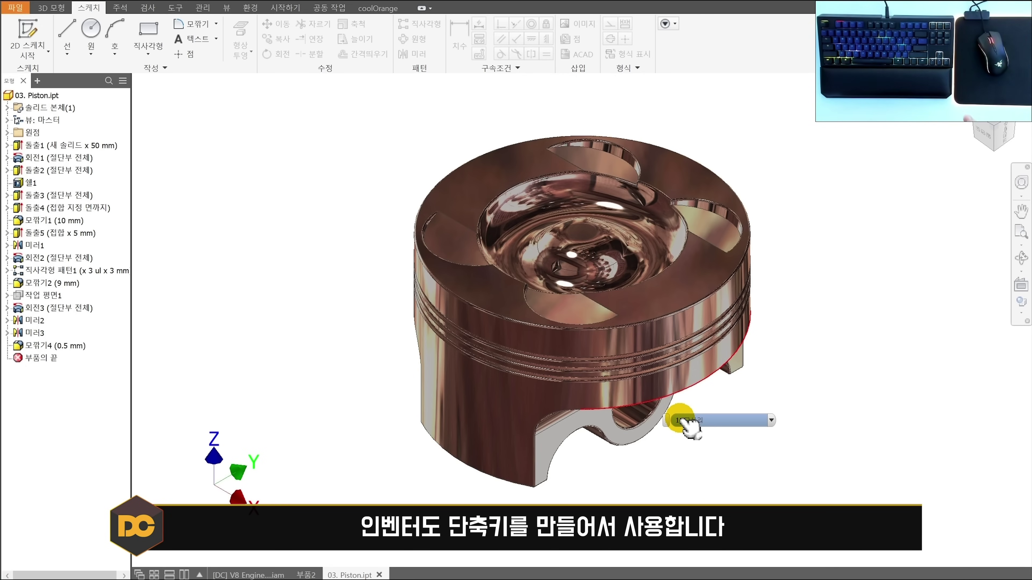
pyautogui.click(343, 275)
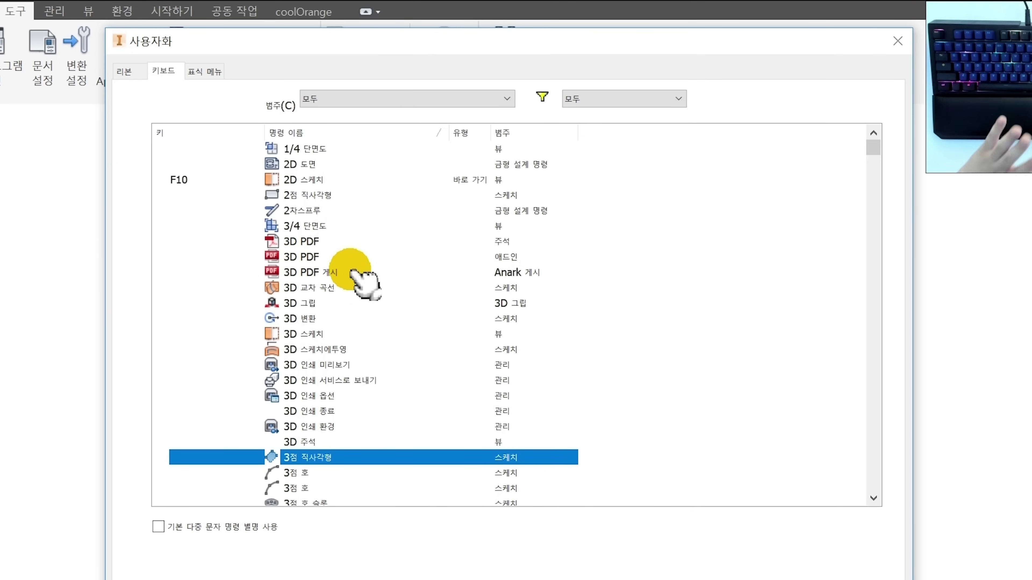
pyautogui.scroll(-2, 353, 273)
pyautogui.scroll(-2, 348, 321)
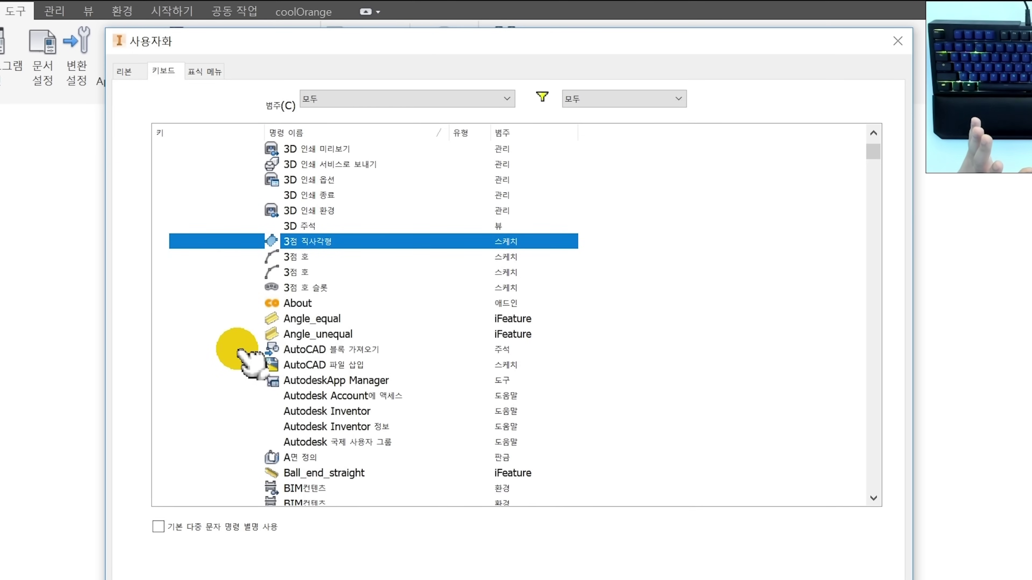
pyautogui.scroll(-5, 226, 252)
pyautogui.scroll(9, 225, 264)
pyautogui.scroll(-2, 223, 276)
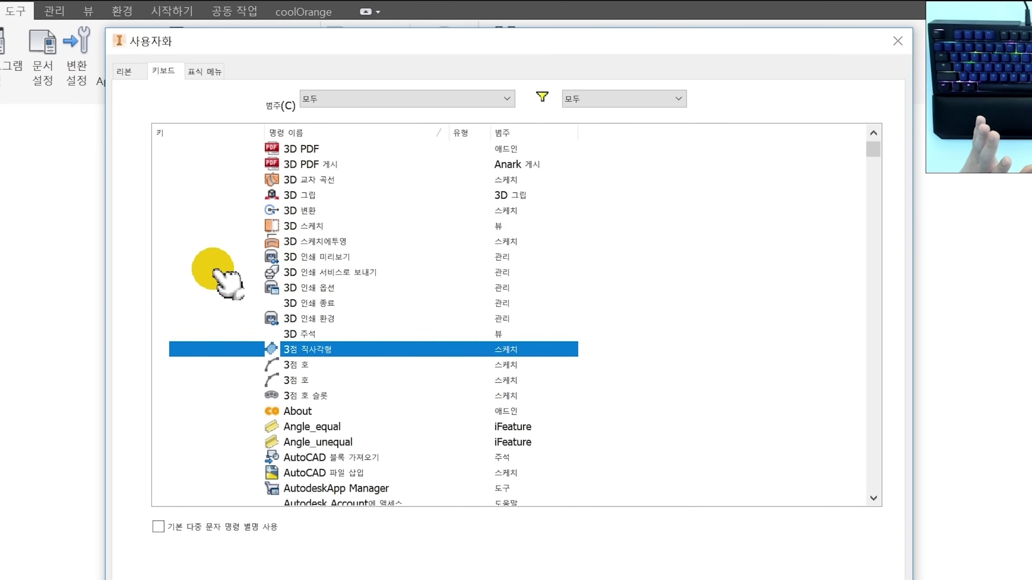
pyautogui.scroll(2, 211, 191)
pyautogui.scroll(-5, 215, 212)
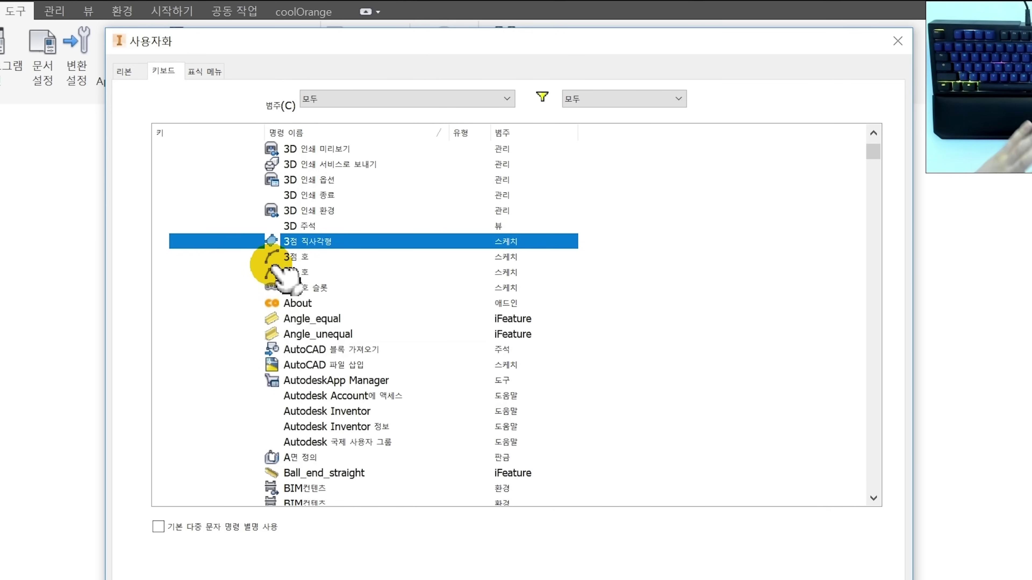
# - Assign the shortcut 1 to the 3점 직사각형 sketch command
pyautogui.click(293, 257)
pyautogui.click(284, 242)
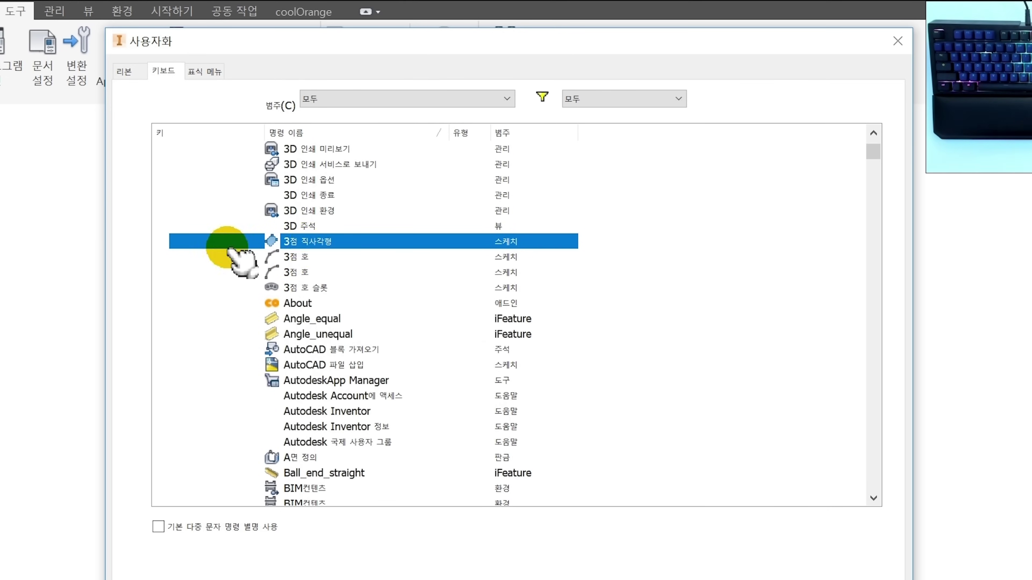
pyautogui.click(219, 242)
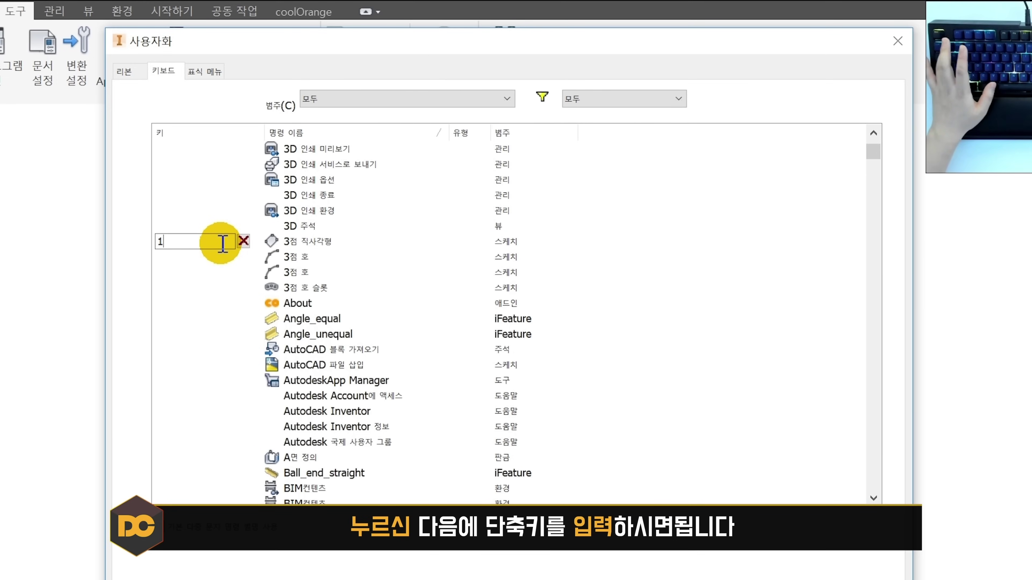
pyautogui.write('1')
pyautogui.click(219, 209)
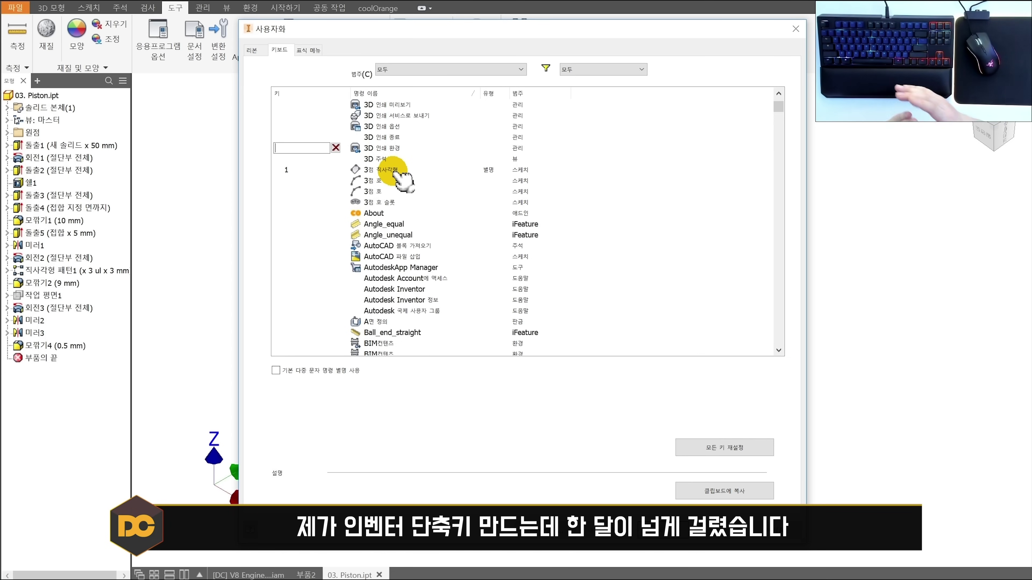
# - Switch to File Explorer, point out [DC]인벤터 단축키.pdf in the [DC] 단축키 folder, and return to the 사용자화 settings
pyautogui.hotkey('alt', 'Tab')
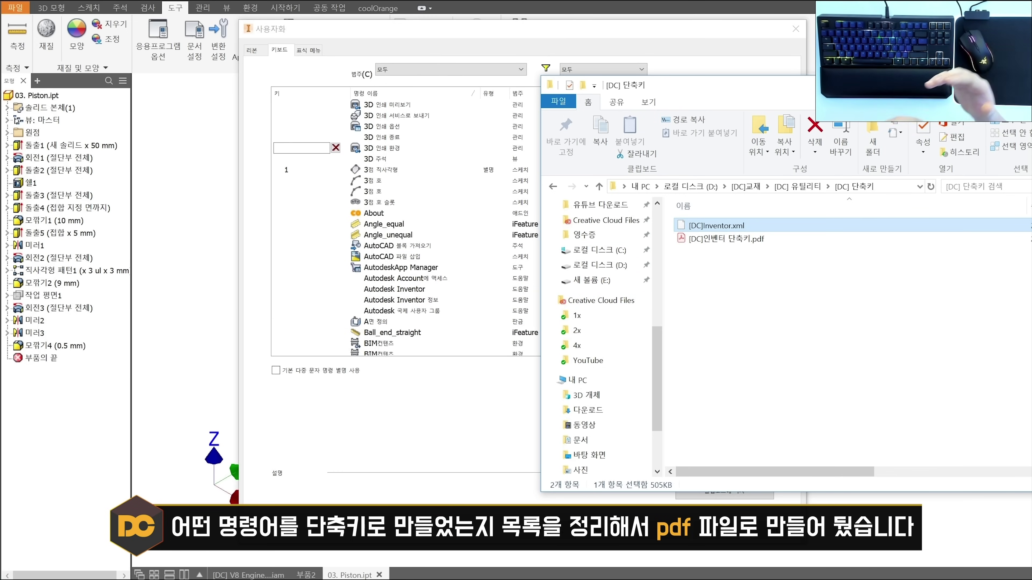
pyautogui.click(698, 244)
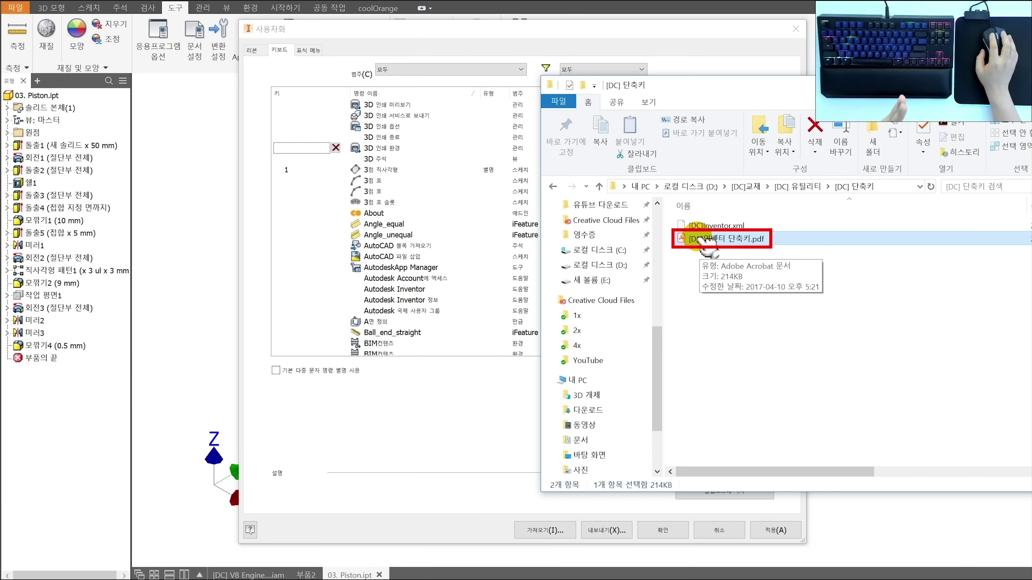
pyautogui.hotkey('alt', 'Tab')
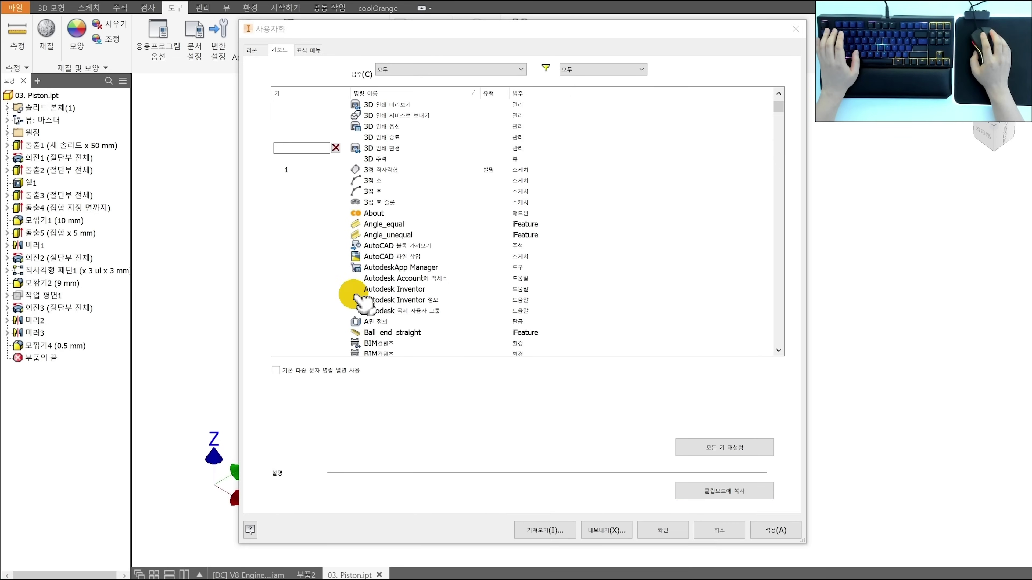
# - Copy [DC]Inventor.xml from the [DC] 단축키 folder into Inventor 2019's Preferences folder and import it as the customization settings
pyautogui.click(545, 529)
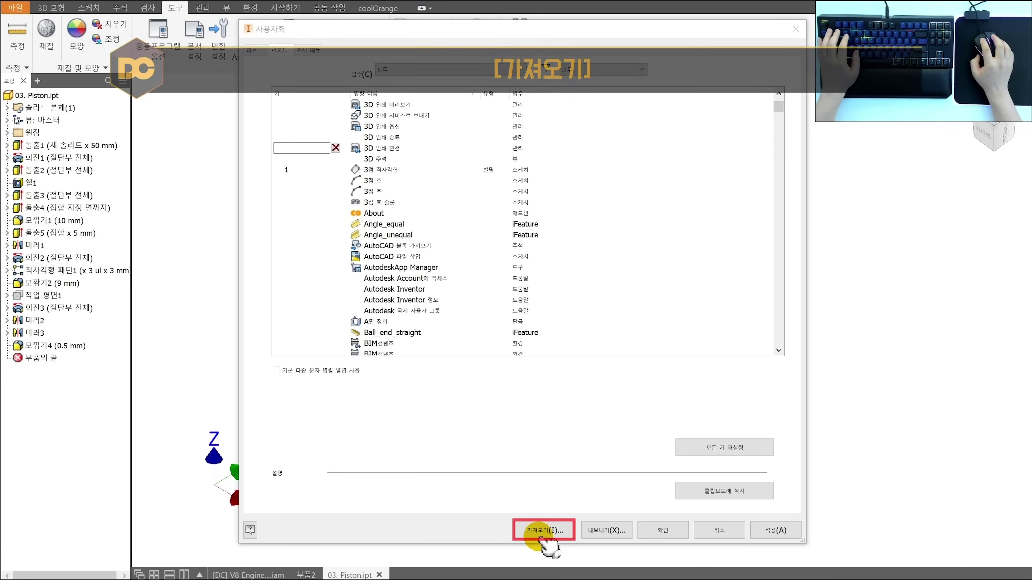
pyautogui.hotkey('alt', 'Tab')
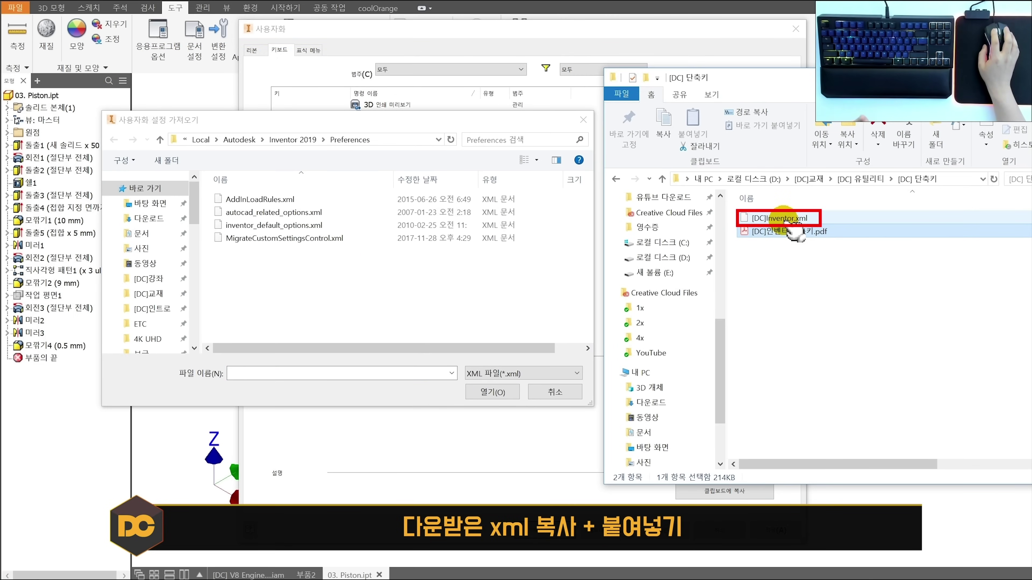
pyautogui.click(784, 219)
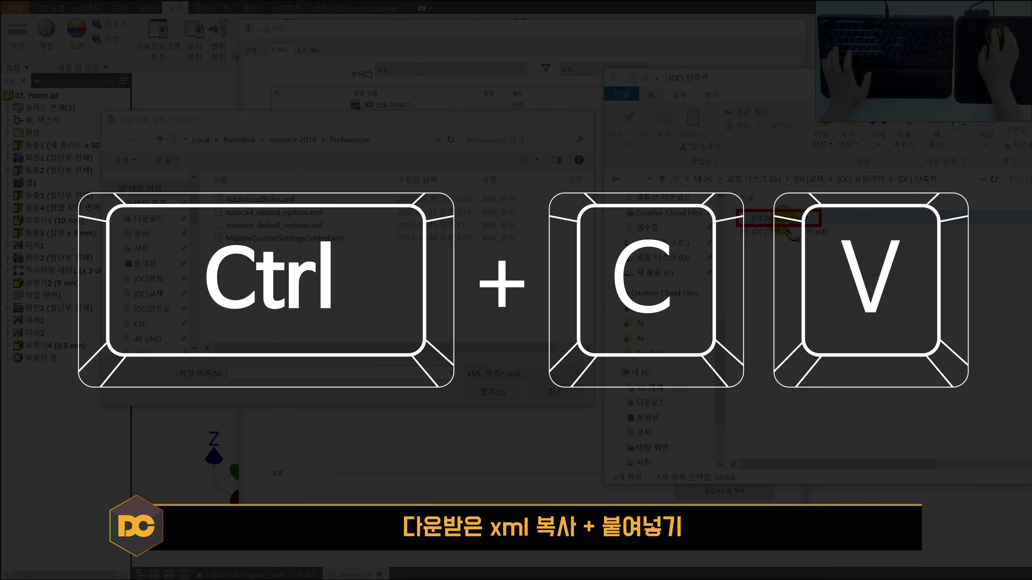
pyautogui.click(392, 282)
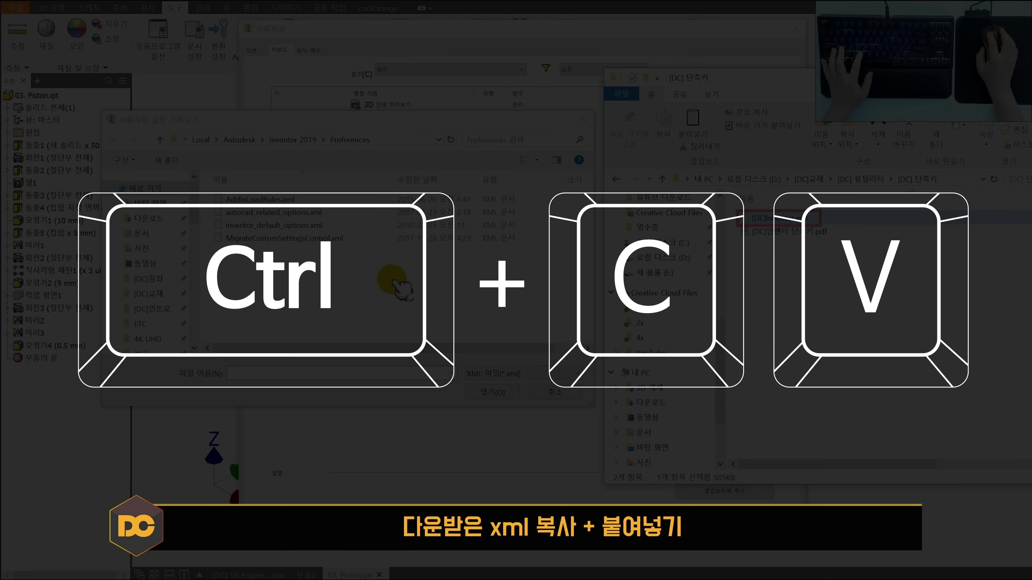
pyautogui.hotkey('ctrl', 'v')
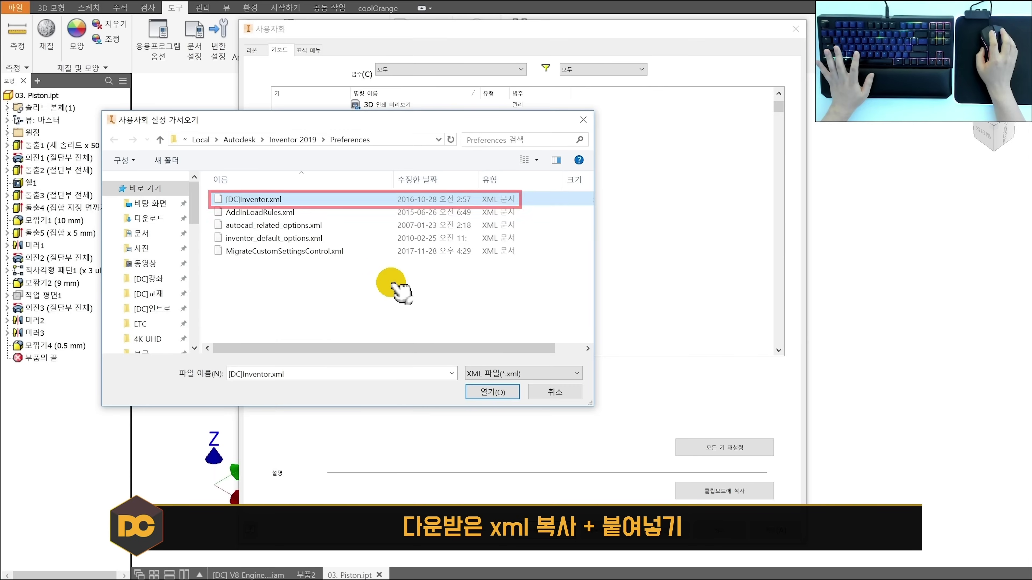
pyautogui.click(490, 392)
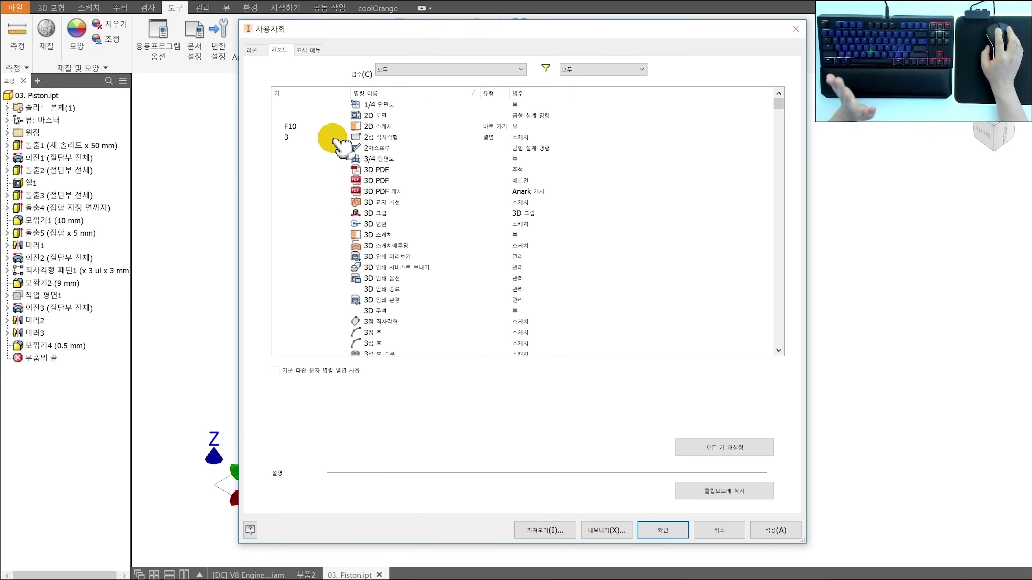
# - Filter the shortcut list to 지정됨, review the assigned keys, and apply the imported shortcuts
pyautogui.click(581, 70)
pyautogui.click(578, 90)
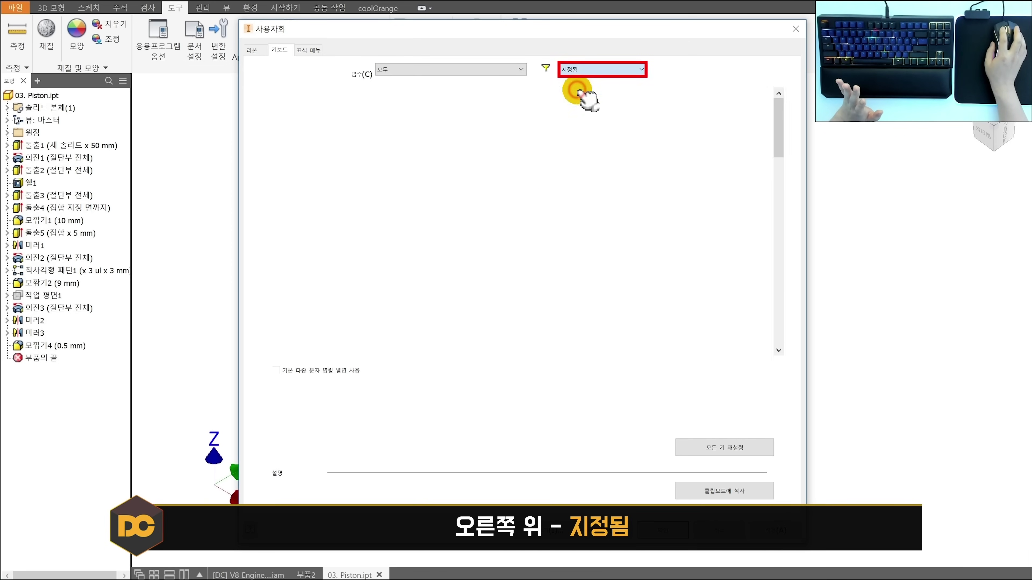
pyautogui.scroll(-10, 338, 150)
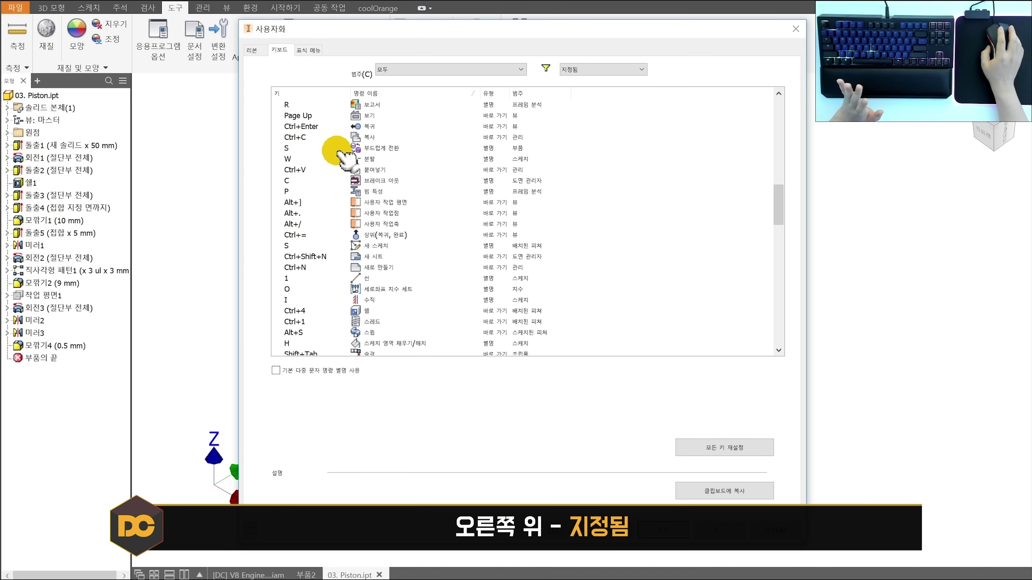
pyautogui.scroll(-20, 341, 154)
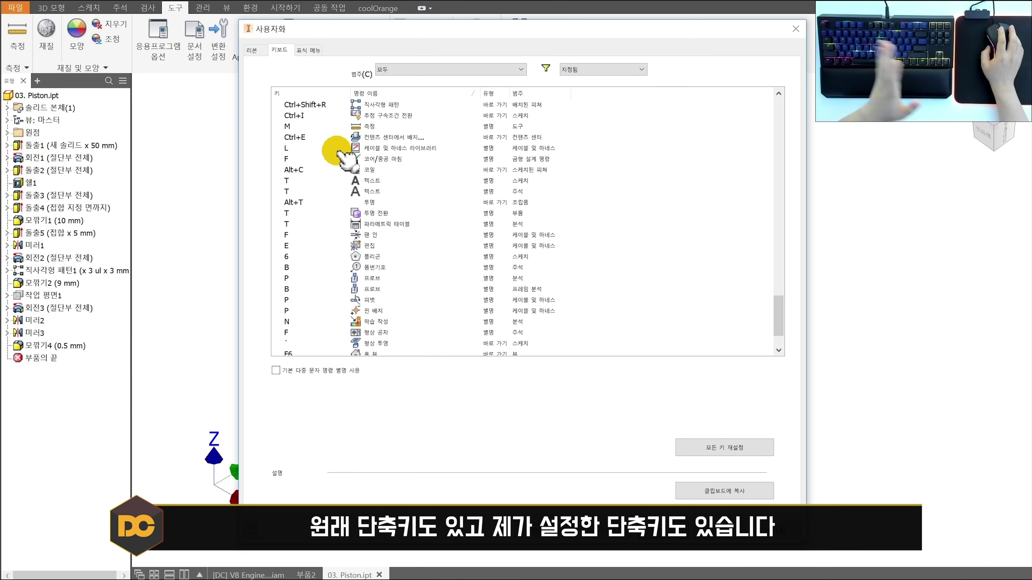
pyautogui.scroll(20, 341, 154)
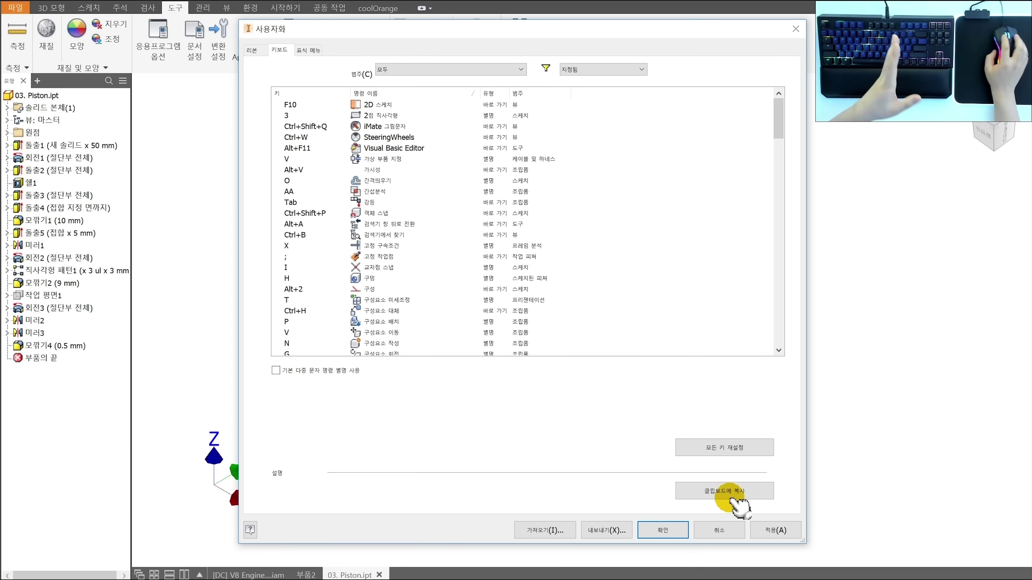
pyautogui.click(771, 531)
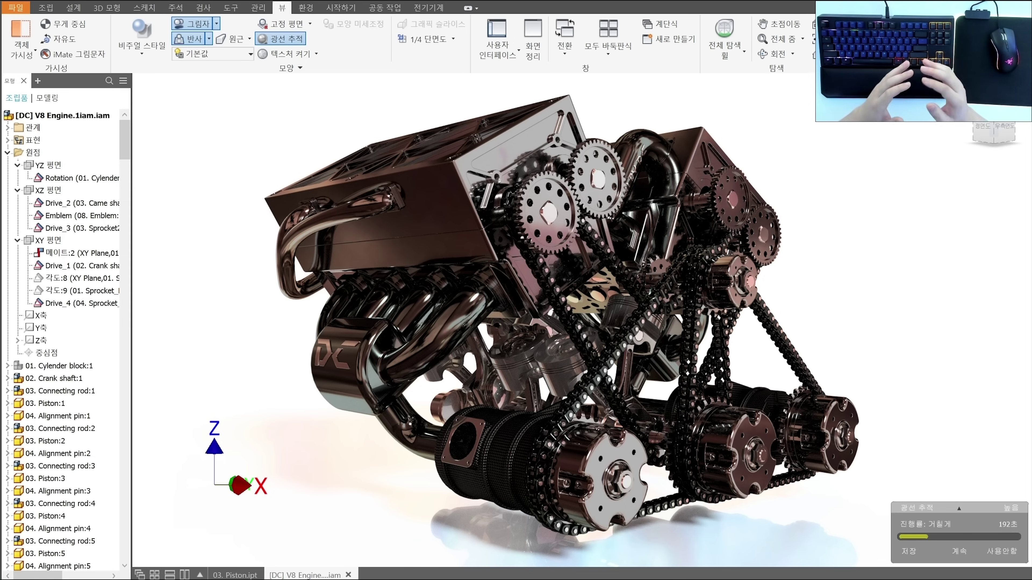